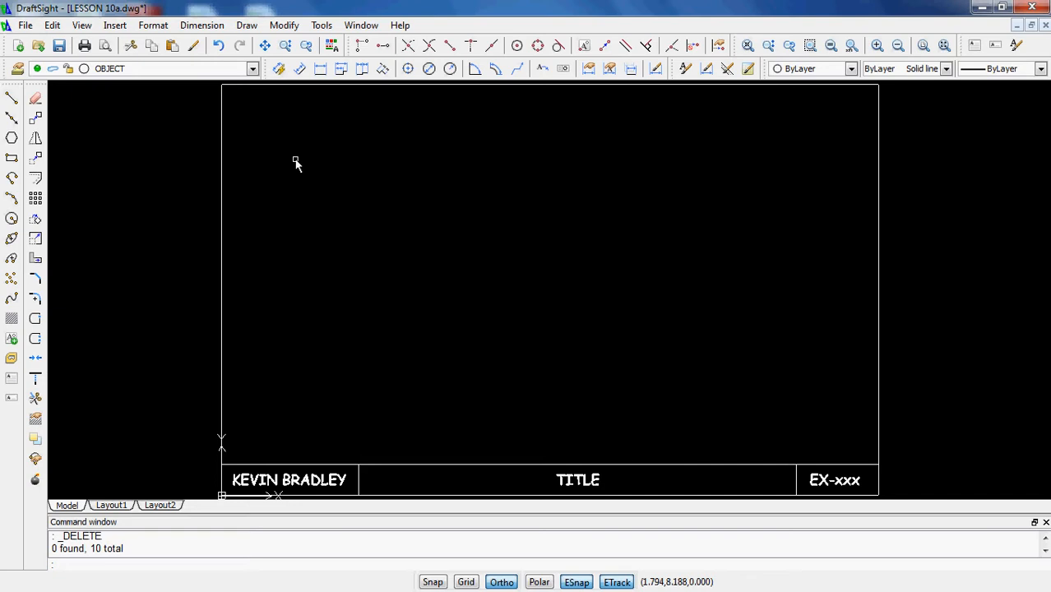
# Draw a vertical line 2 units long in the left part of the drawing frame, running downward from its start point
pyautogui.click(11, 98)
pyautogui.click(326, 194)
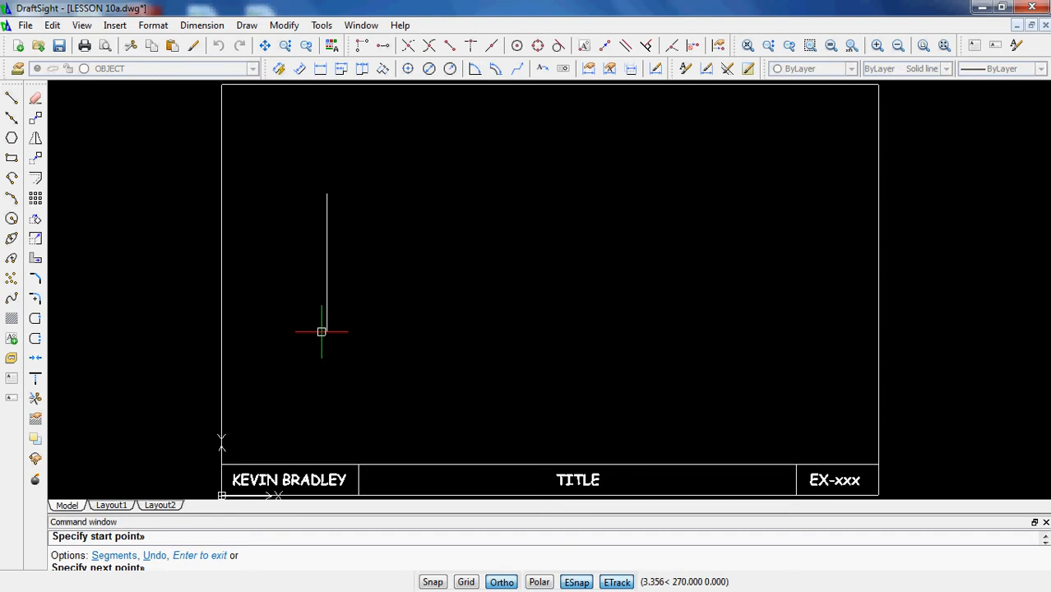
pyautogui.write('2')
pyautogui.press('Return')
pyautogui.press('Escape')
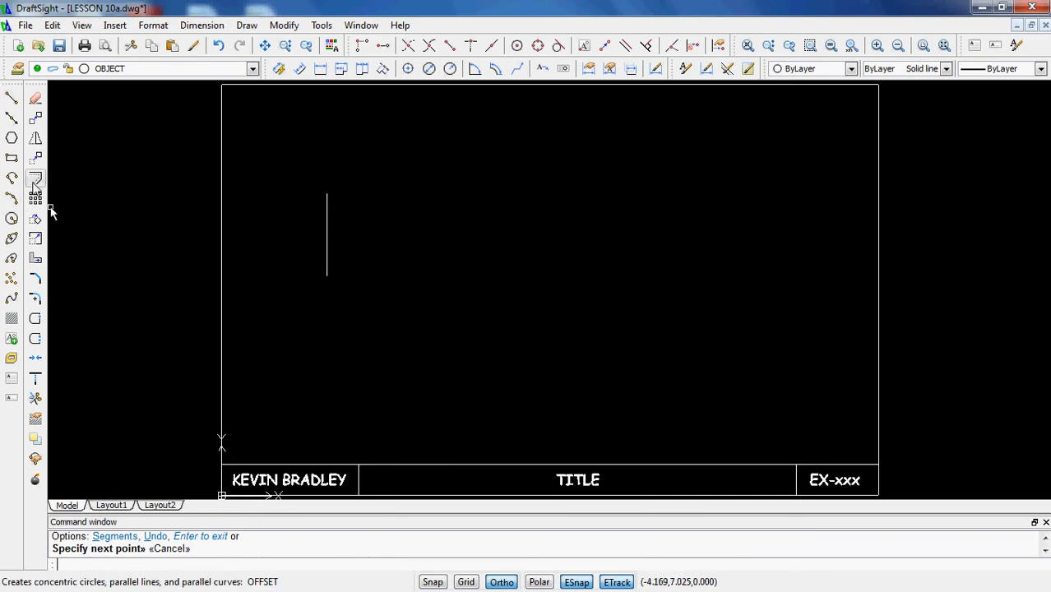
# Offset the vertical line by 4 units twice in succession to the right and once to the left of the original
pyautogui.click(34, 180)
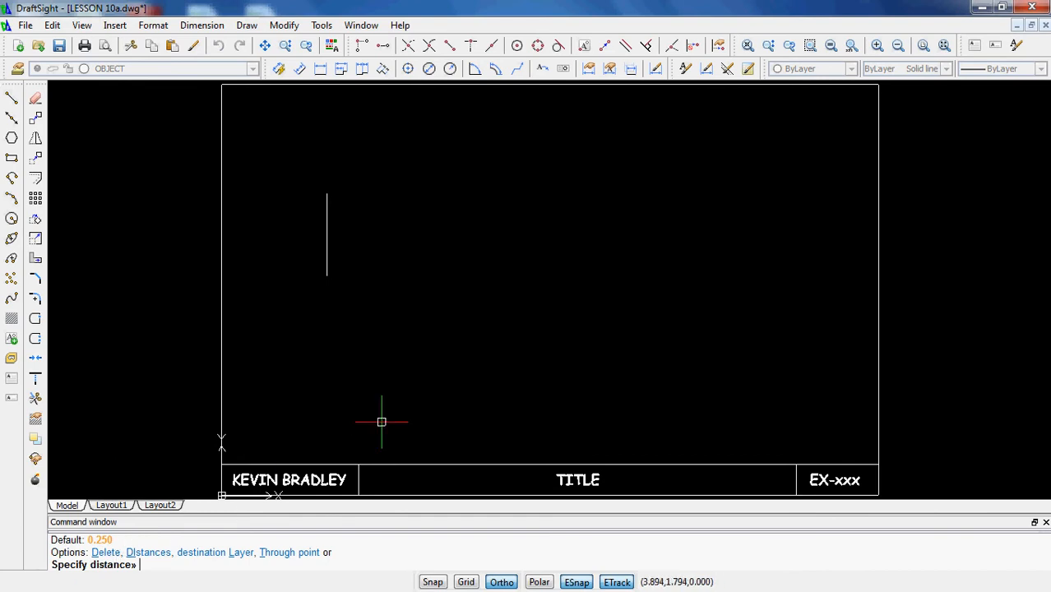
pyautogui.write('4')
pyautogui.press('Return')
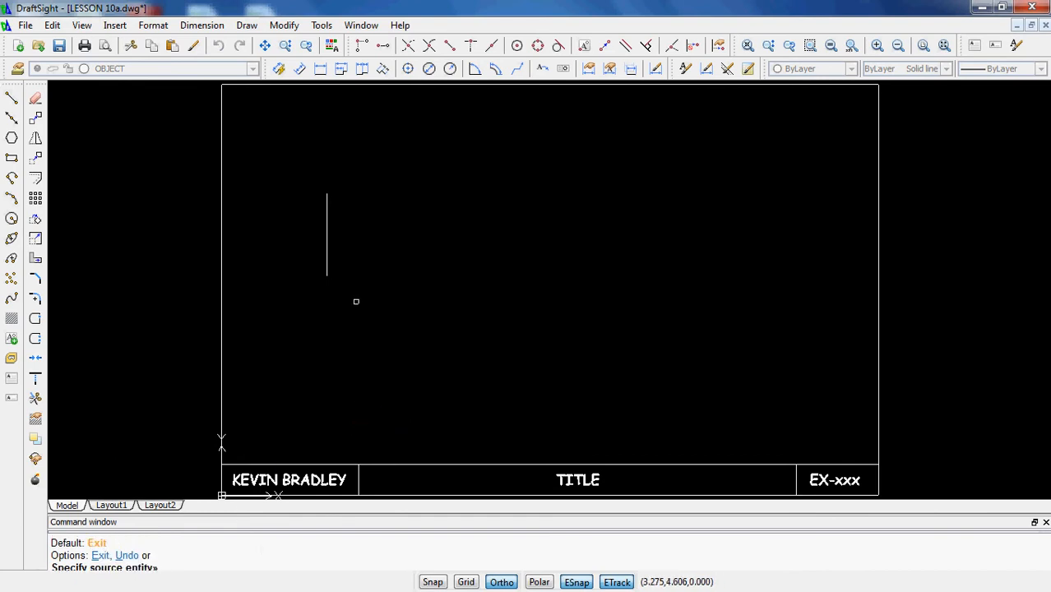
pyautogui.click(328, 248)
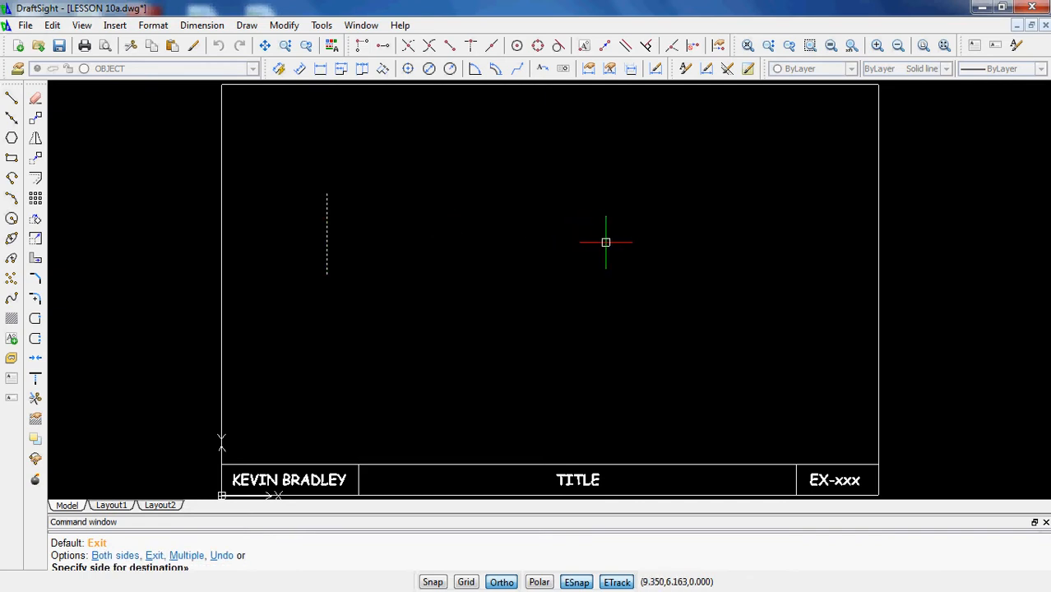
pyautogui.click(605, 242)
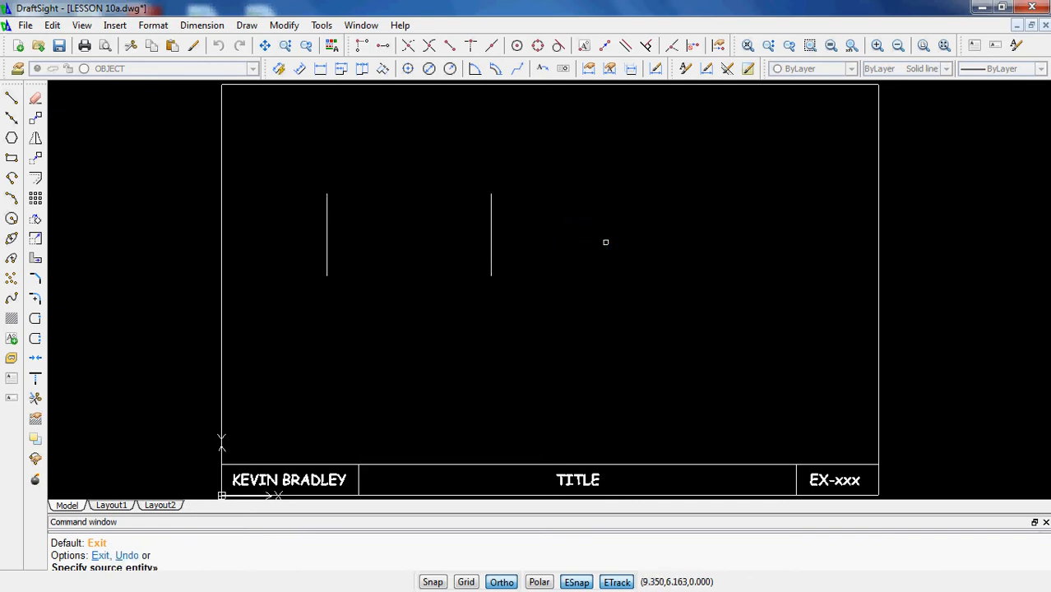
pyautogui.click(491, 262)
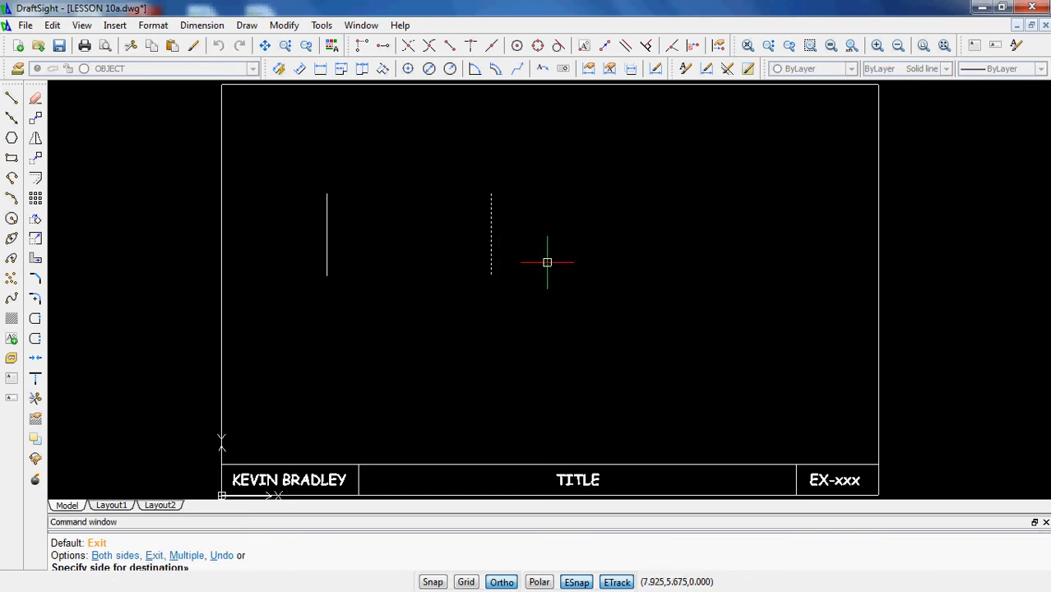
pyautogui.click(709, 264)
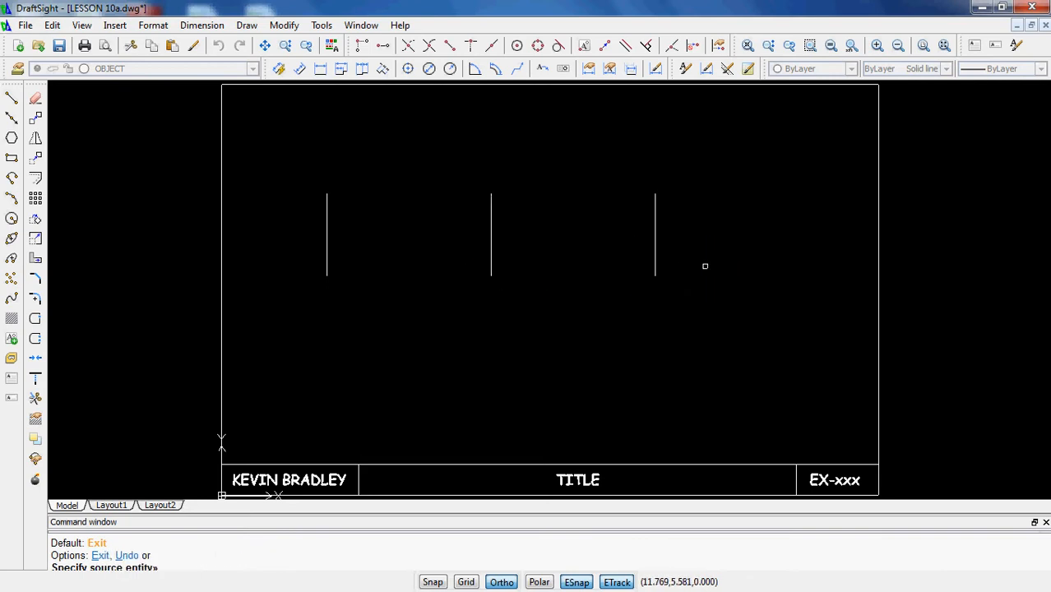
pyautogui.click(329, 249)
pyautogui.click(156, 255)
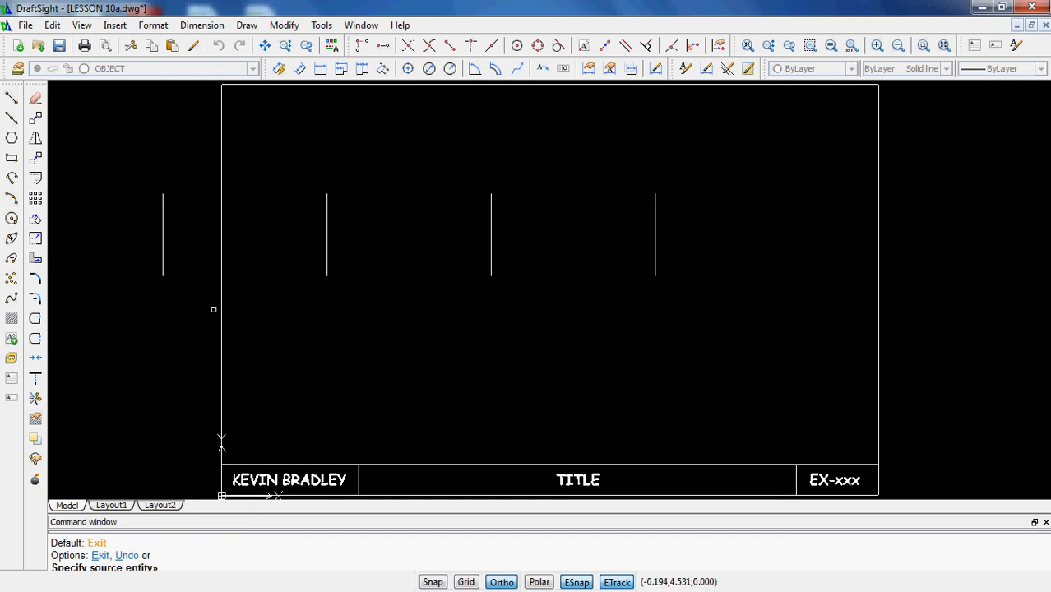
pyautogui.scroll(-2, 418, 340)
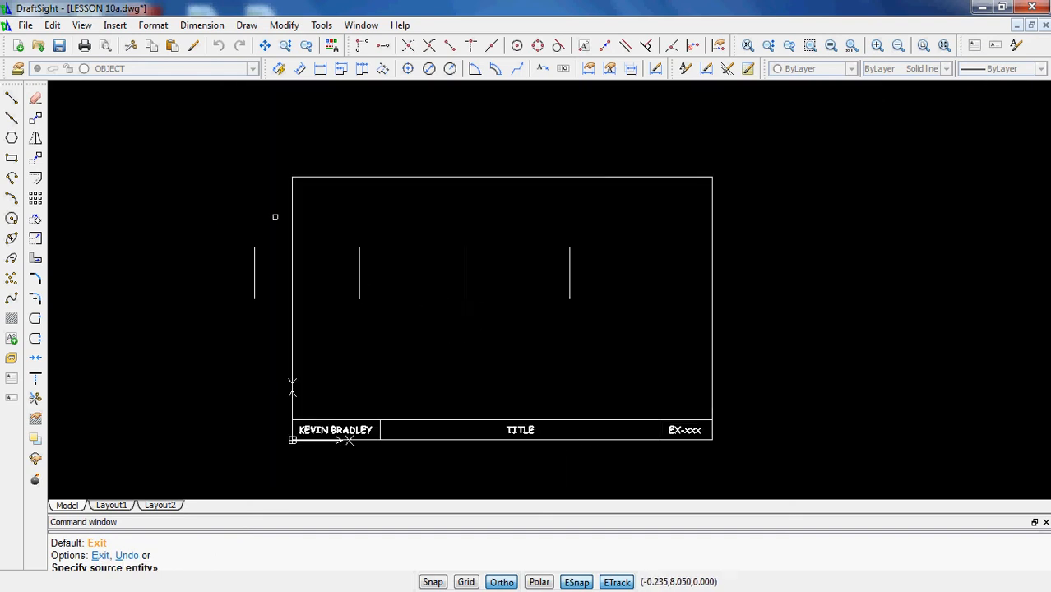
pyautogui.click(320, 69)
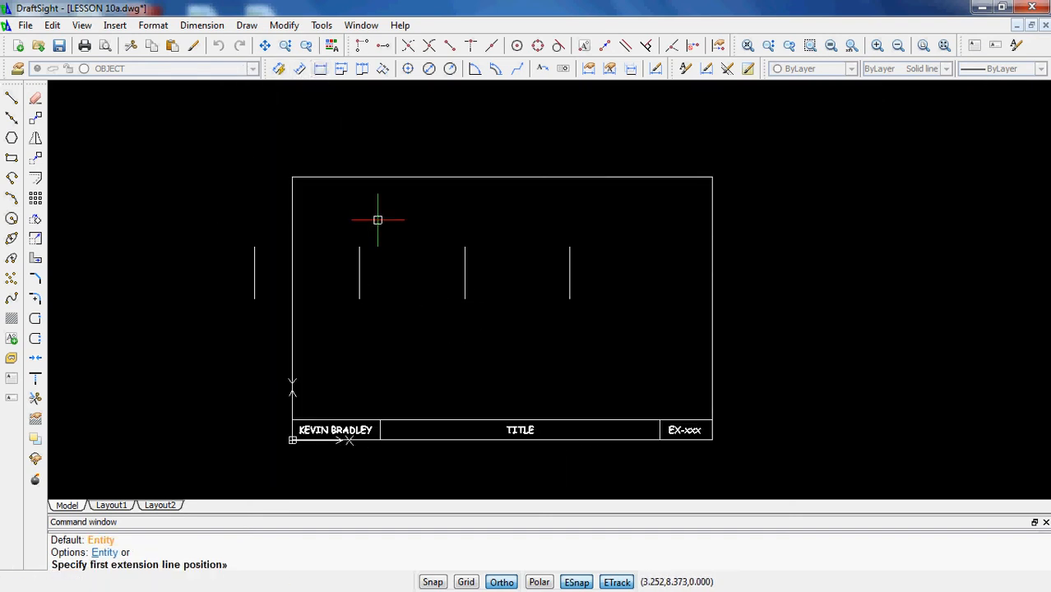
pyautogui.click(359, 247)
pyautogui.click(360, 247)
pyautogui.press('Escape')
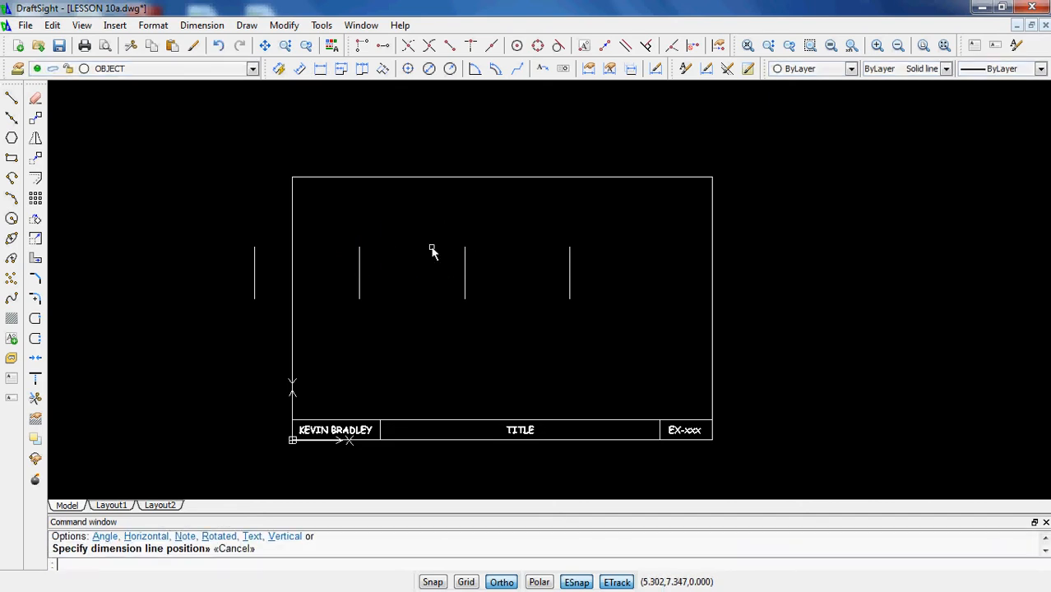
# Add a linear dimension above the two leftmost lines inside the frame, measured between their upper endpoints
pyautogui.press('Return')
pyautogui.click(359, 247)
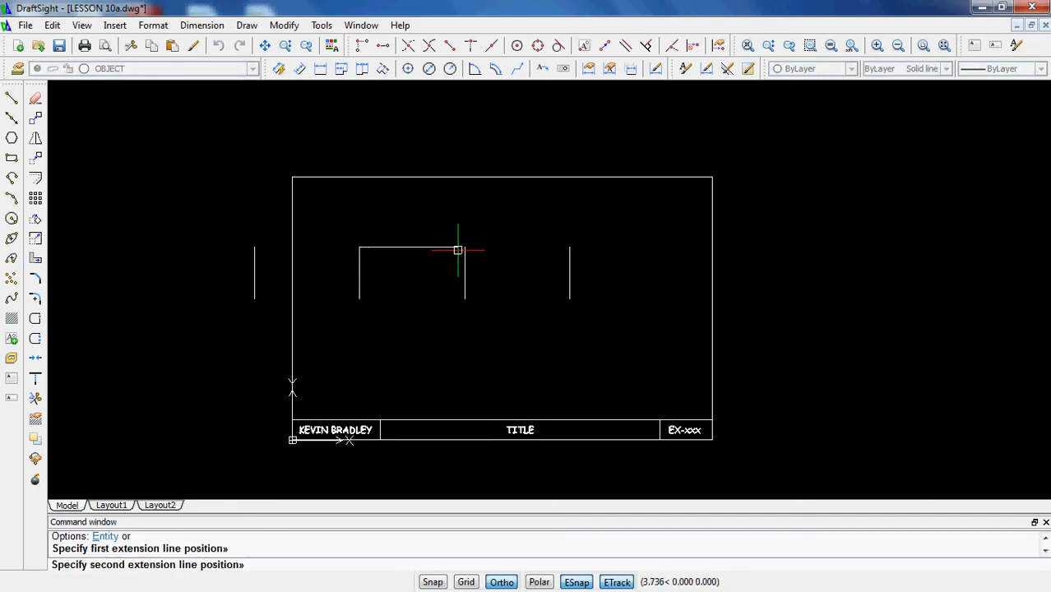
pyautogui.click(464, 246)
pyautogui.scroll(3, 413, 240)
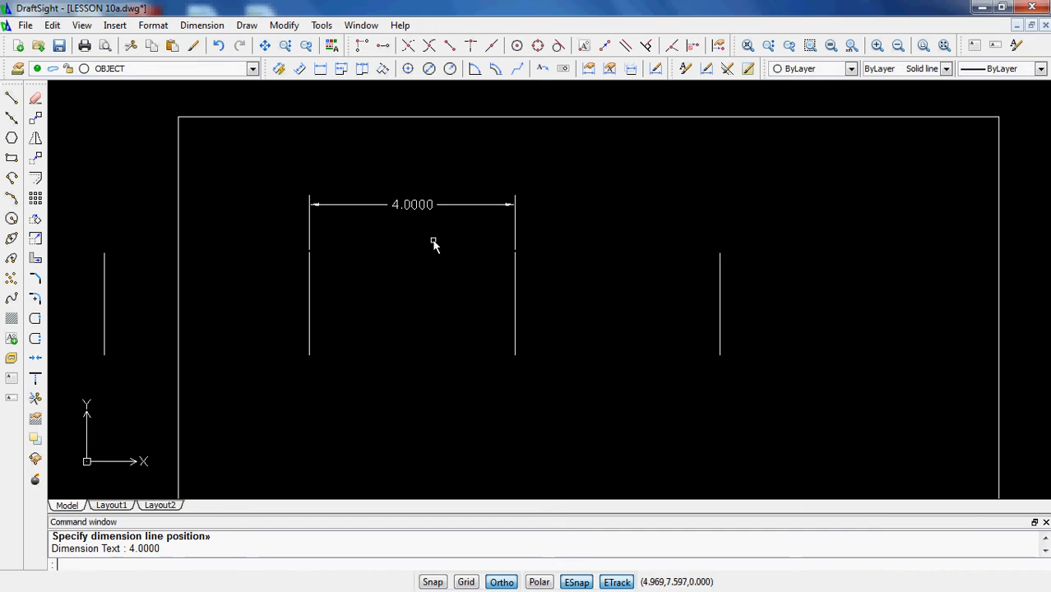
# Delete the linear dimension above the vertical lines
pyautogui.click(433, 241)
pyautogui.click(396, 182)
pyautogui.press('Delete')
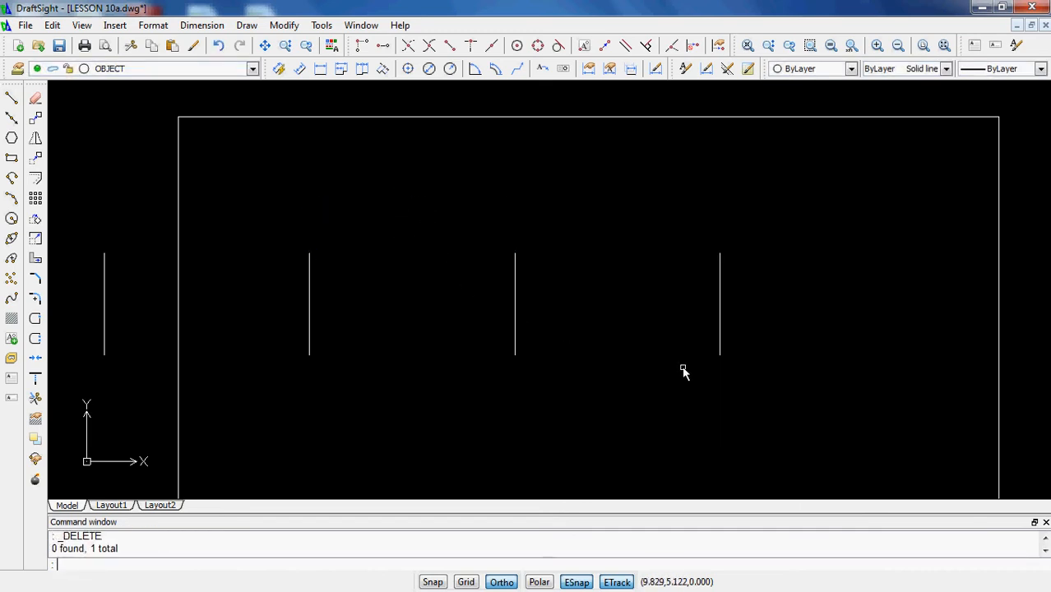
# Delete the three vertical lines inside the frame and the one outside its left border
pyautogui.click(784, 385)
pyautogui.click(300, 218)
pyautogui.press('Delete')
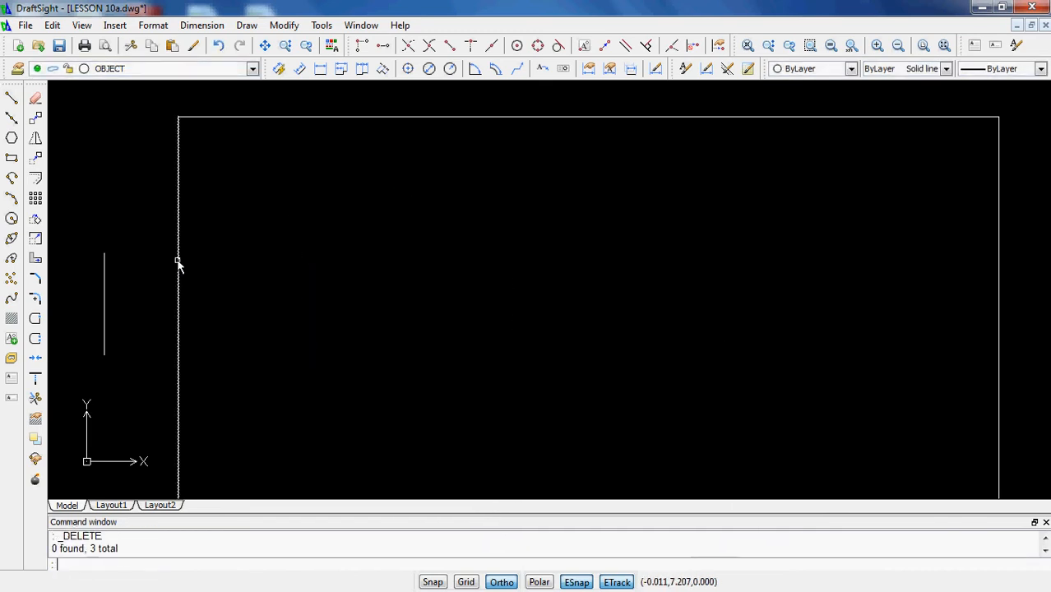
pyautogui.click(158, 304)
pyautogui.click(100, 239)
pyautogui.press('Delete')
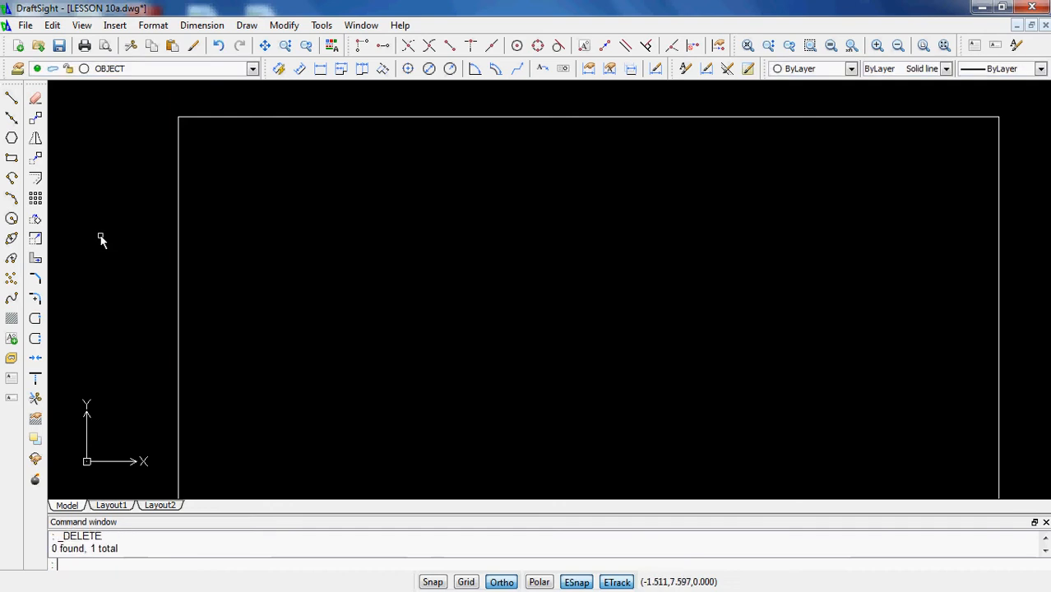
# Draw a large circle near the middle of the drawing frame
pyautogui.click(12, 219)
pyautogui.click(521, 320)
pyautogui.click(556, 436)
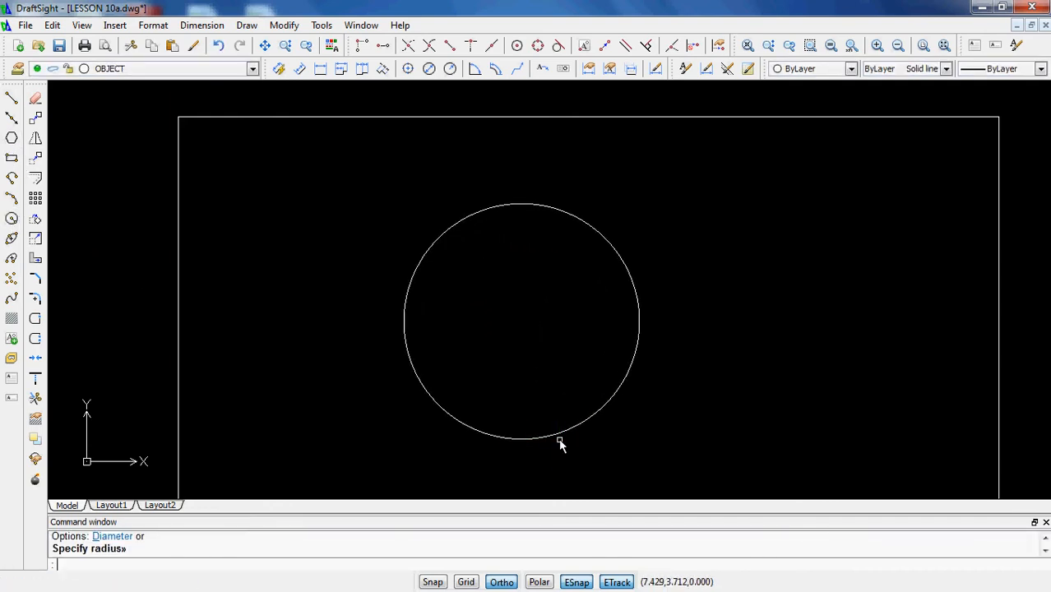
# Offset the circle by 0.5 units, once inward and once outward
pyautogui.moveTo(603, 356); pyautogui.dragTo(600, 286, button='middle')
pyautogui.scroll(-1, 600, 286)
pyautogui.press('Escape')
pyautogui.click(36, 180)
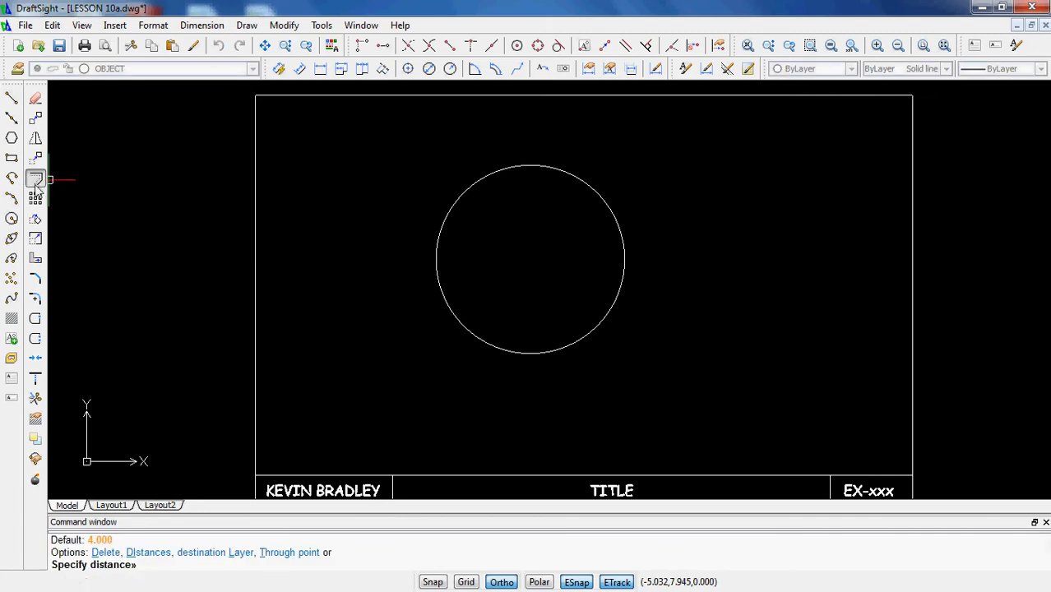
pyautogui.press('Return')
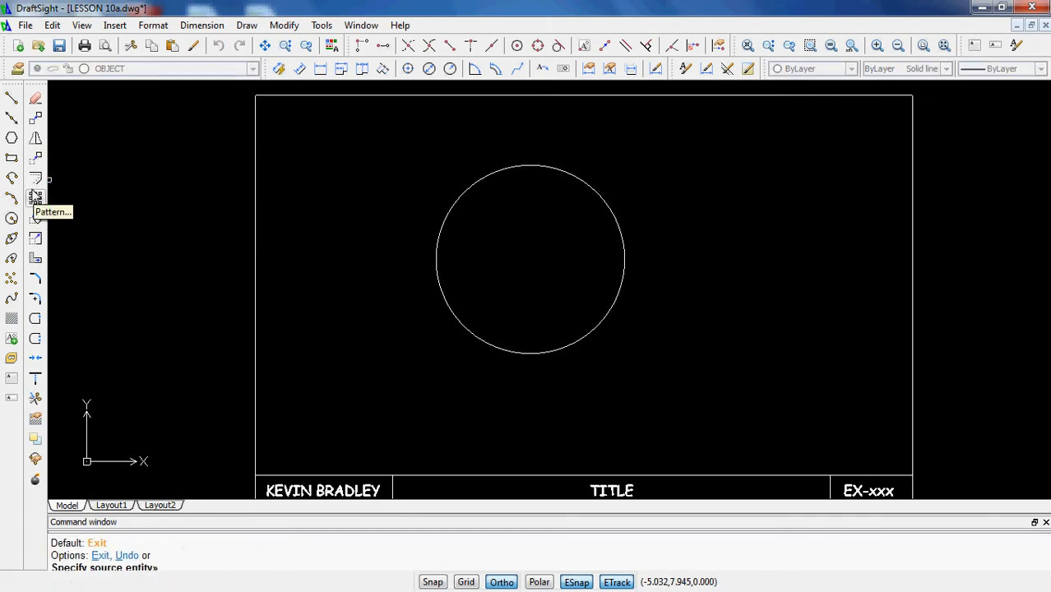
pyautogui.click(489, 176)
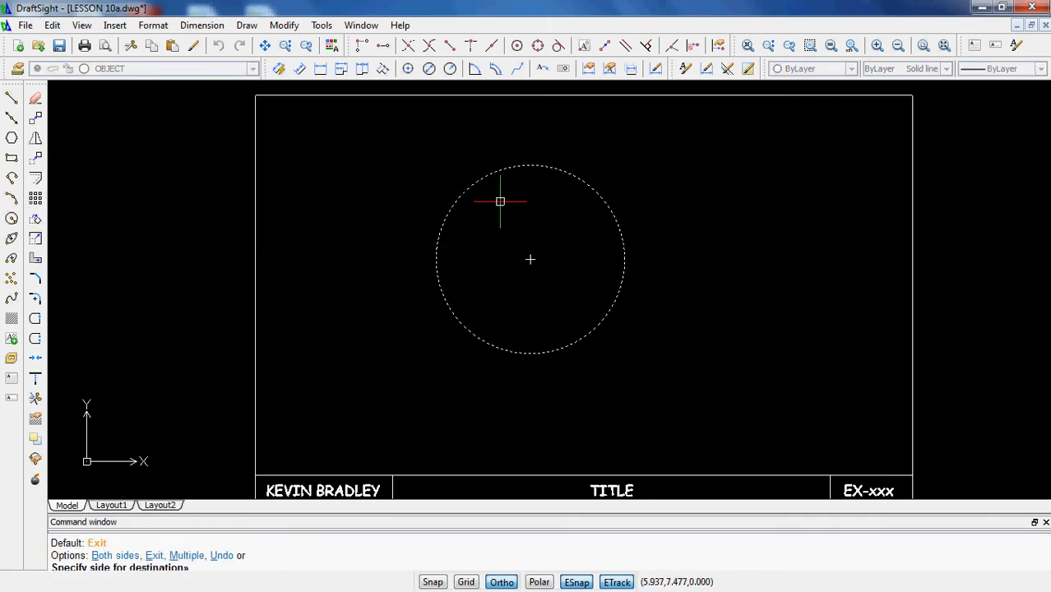
pyautogui.click(529, 259)
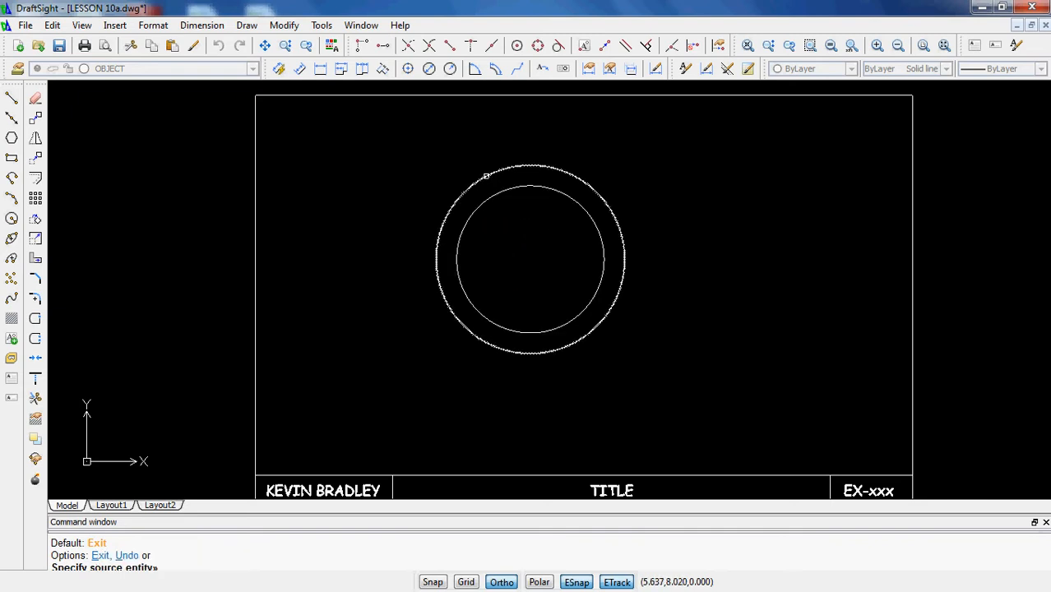
pyautogui.click(485, 175)
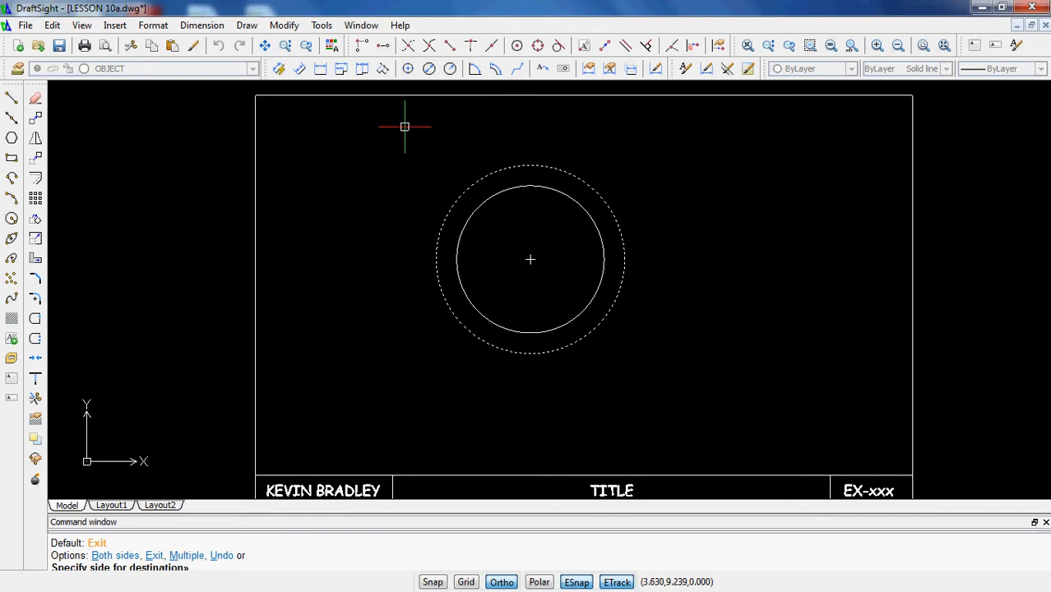
pyautogui.click(370, 129)
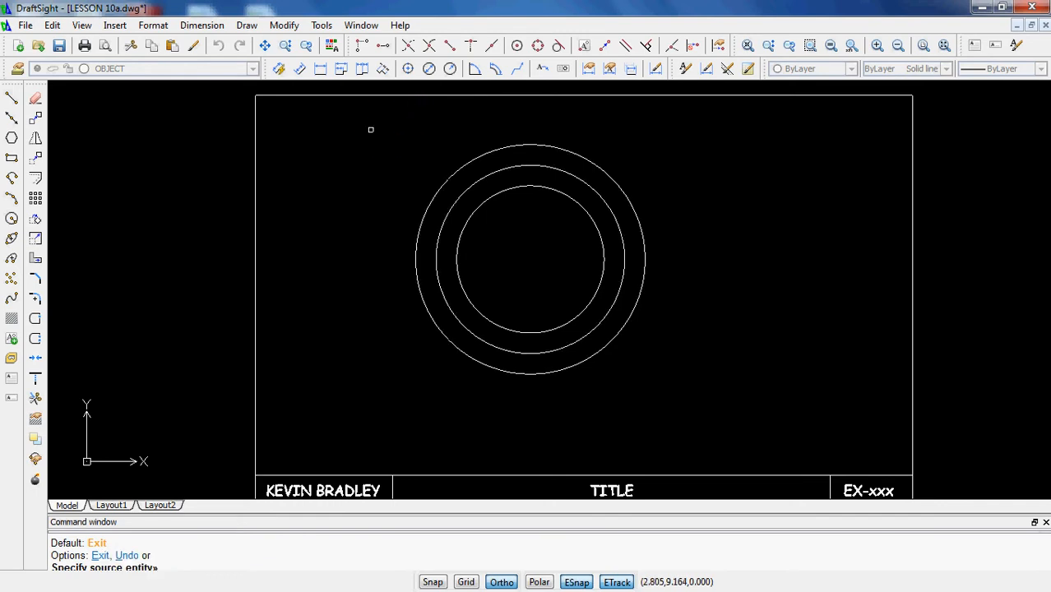
# Offset the innermost circle inward twice in succession at the same 0.5-unit spacing, completing five concentric circles
pyautogui.click(474, 209)
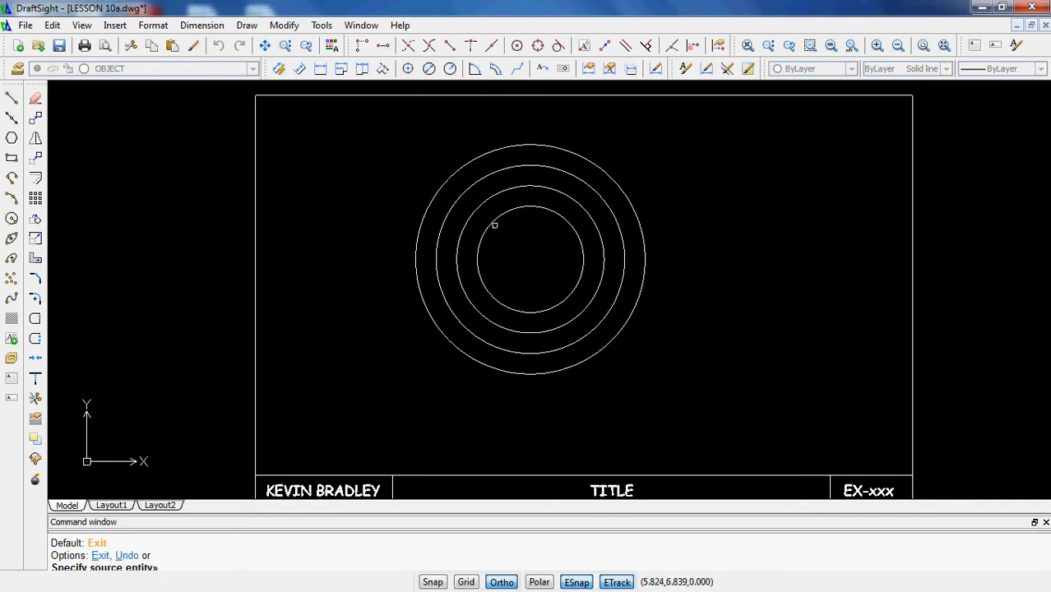
pyautogui.click(515, 252)
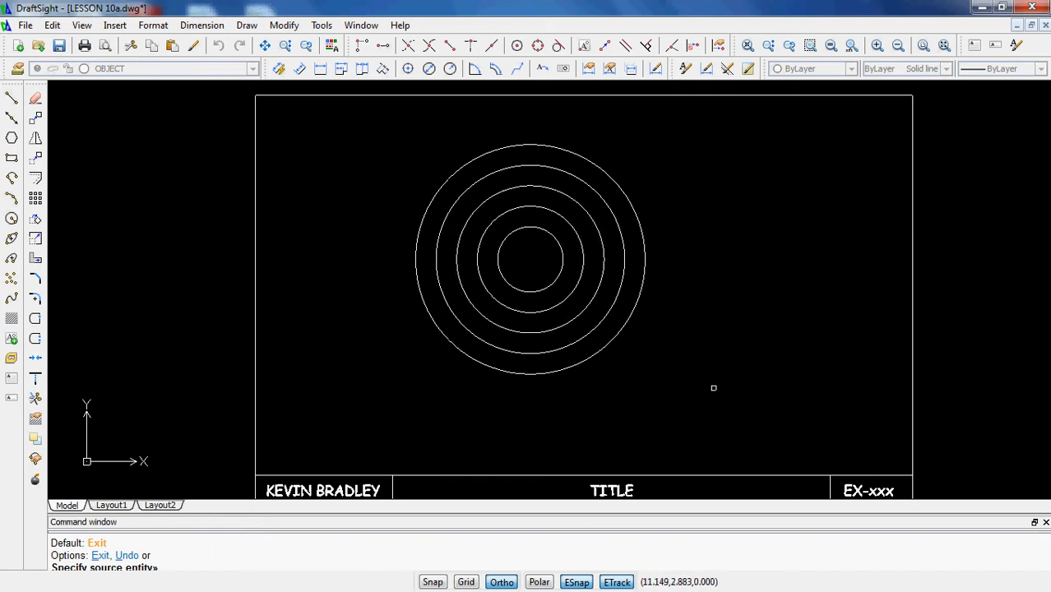
pyautogui.press('Escape')
# Draw a wide rectangle to the right of the concentric circles
pyautogui.click(12, 157)
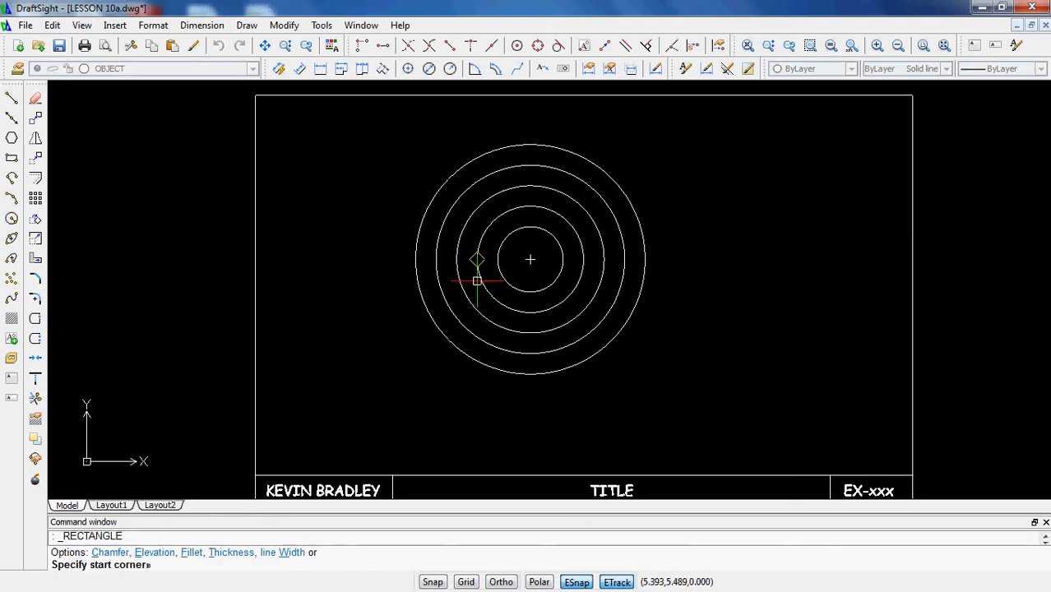
pyautogui.click(677, 229)
pyautogui.click(882, 347)
pyautogui.press('F8')
pyautogui.press('Escape')
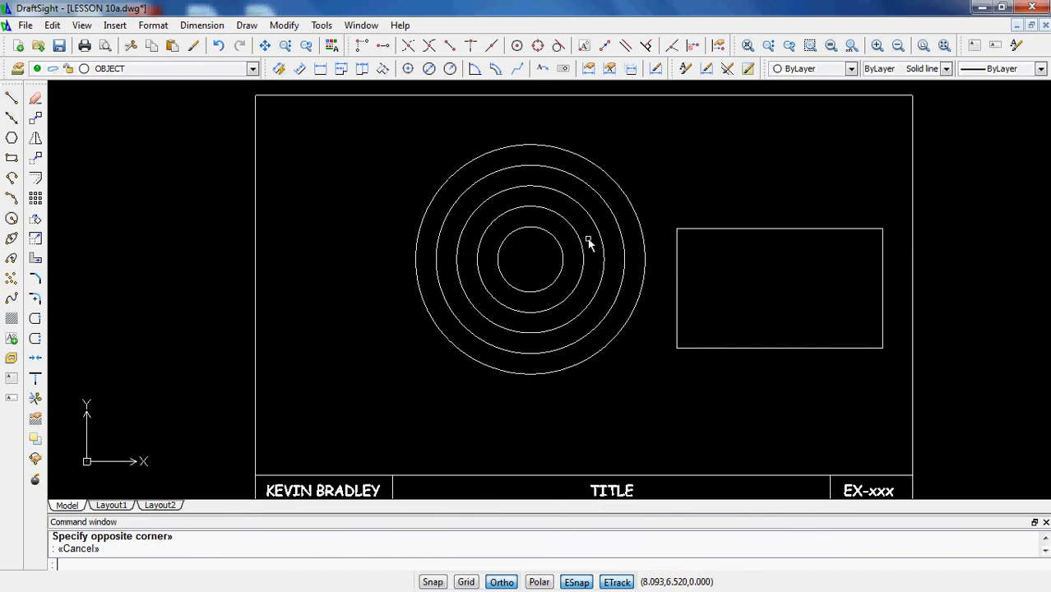
# Offset the rectangle inward three times in succession, with a smaller spacing than between the circles
pyautogui.click(35, 179)
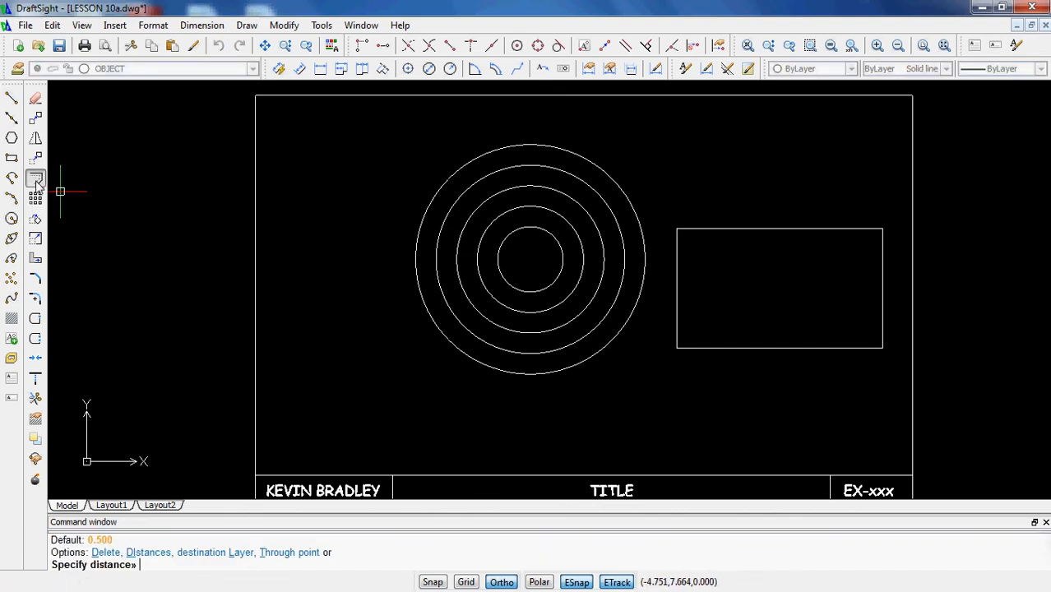
pyautogui.press('Return')
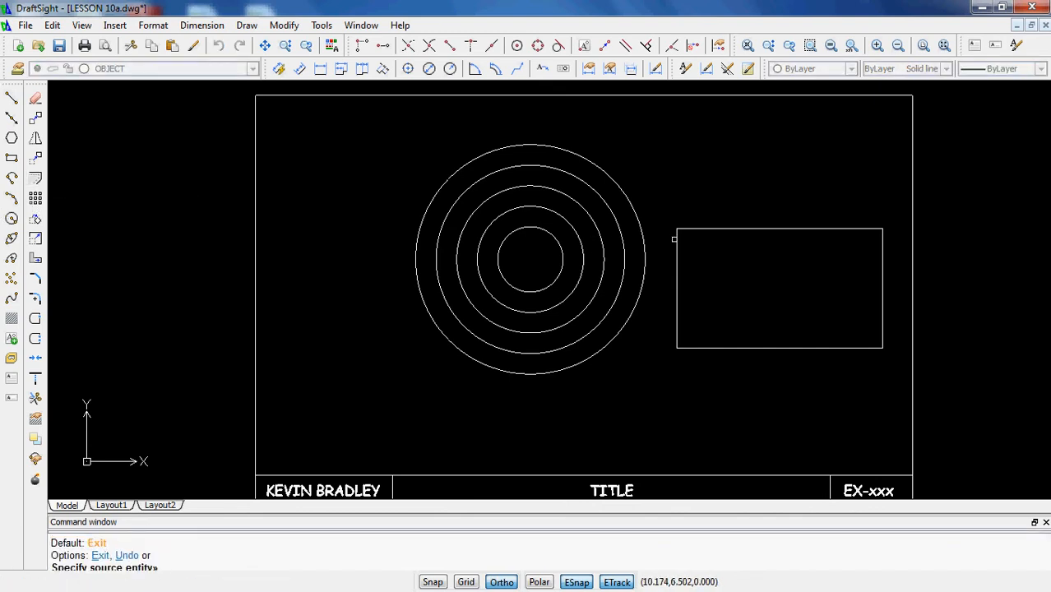
pyautogui.click(700, 229)
pyautogui.click(705, 243)
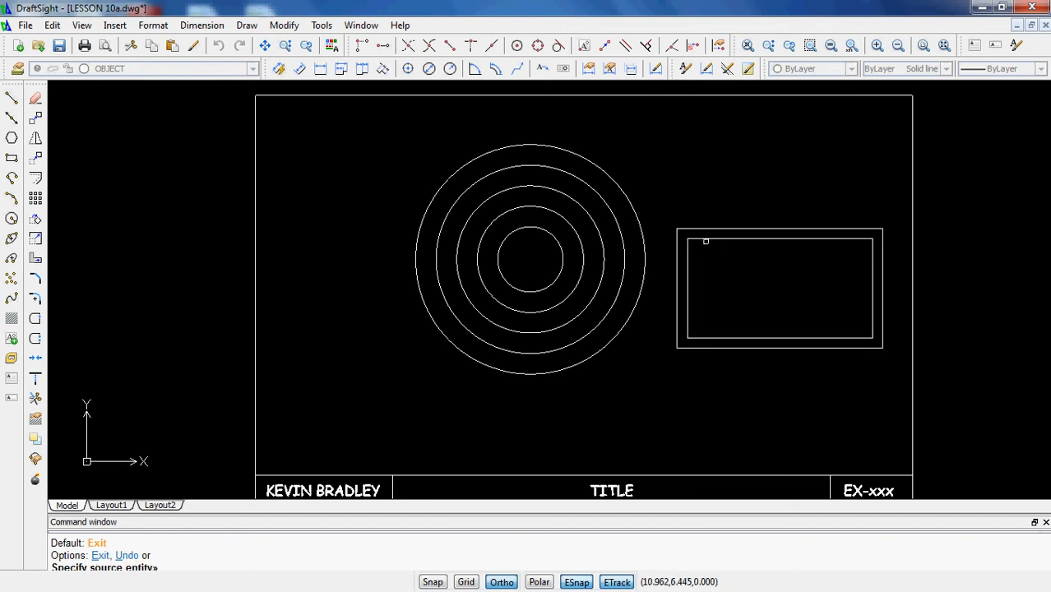
pyautogui.click(695, 240)
pyautogui.click(718, 244)
pyautogui.click(715, 249)
pyautogui.click(733, 283)
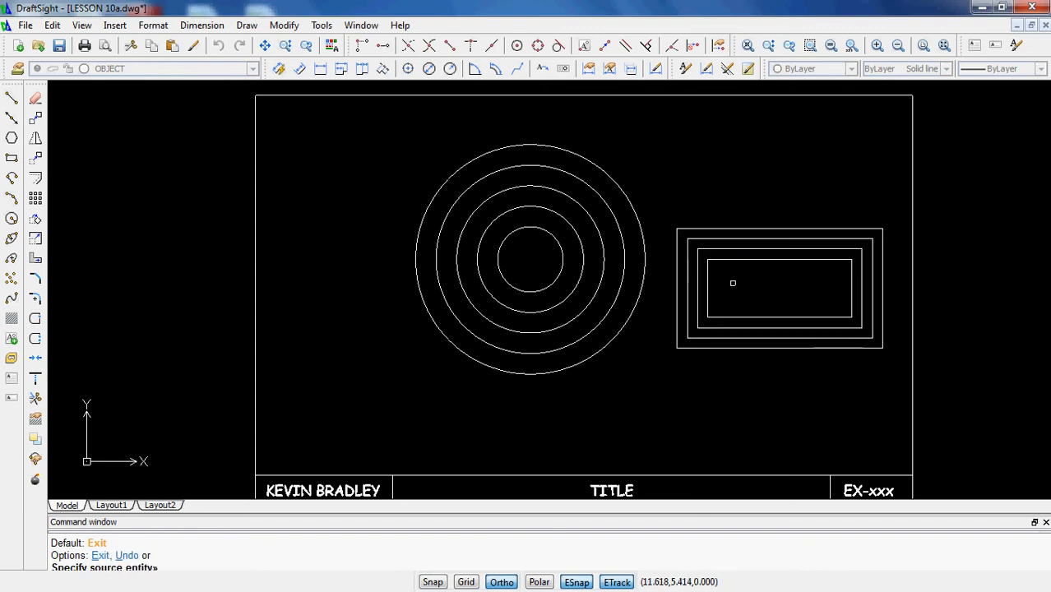
# Offset the original rectangle outward once at the same spacing and end the Offset command
pyautogui.click(720, 228)
pyautogui.click(720, 193)
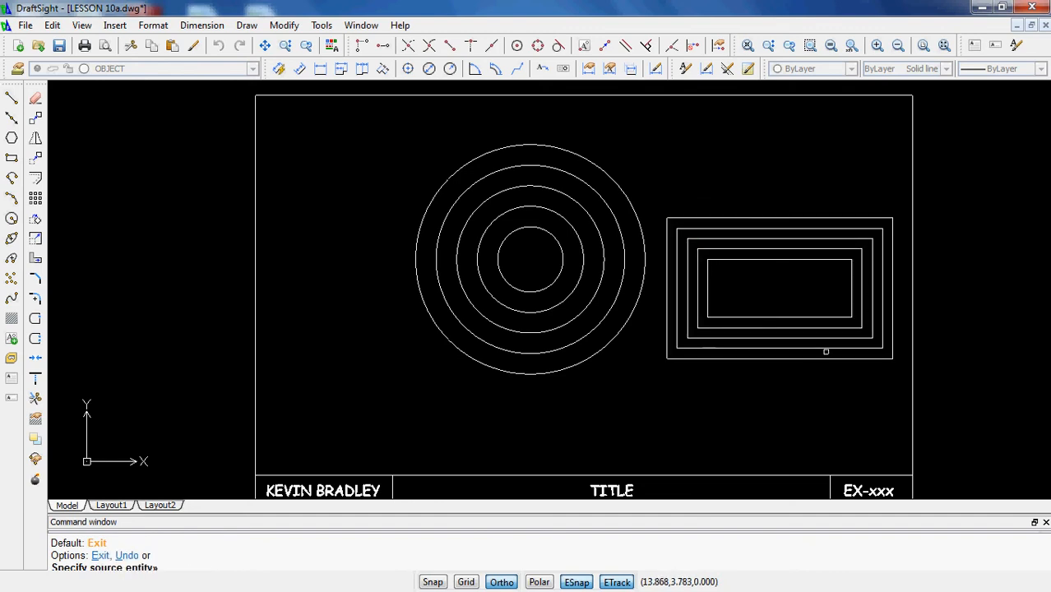
pyautogui.press('Escape')
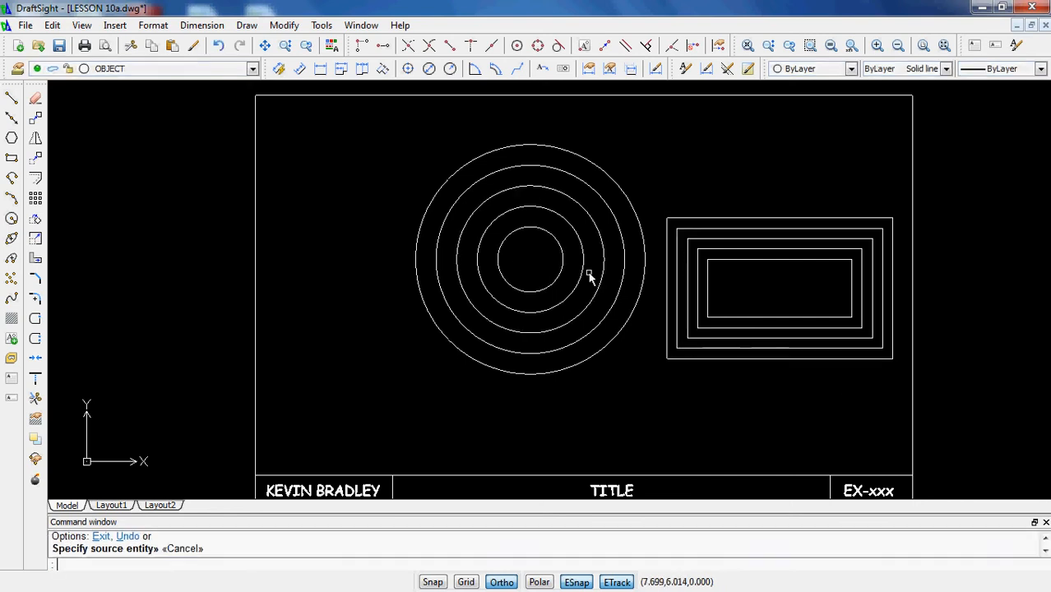
# Delete all the concentric circles and nested rectangles inside the border
pyautogui.click(732, 395)
pyautogui.click(391, 162)
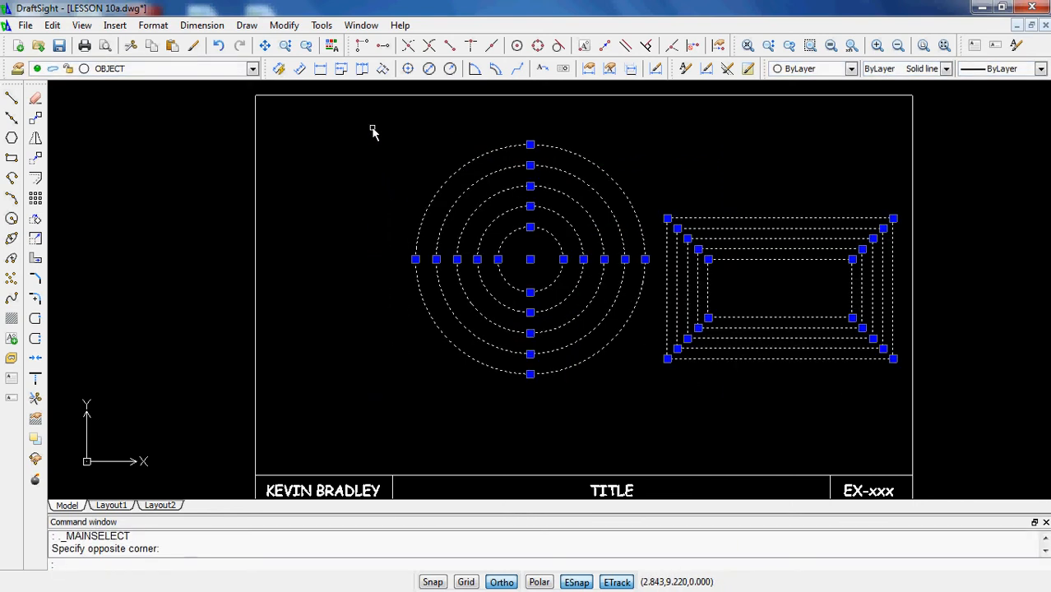
pyautogui.press('Delete')
pyautogui.scroll(-2, 532, 206)
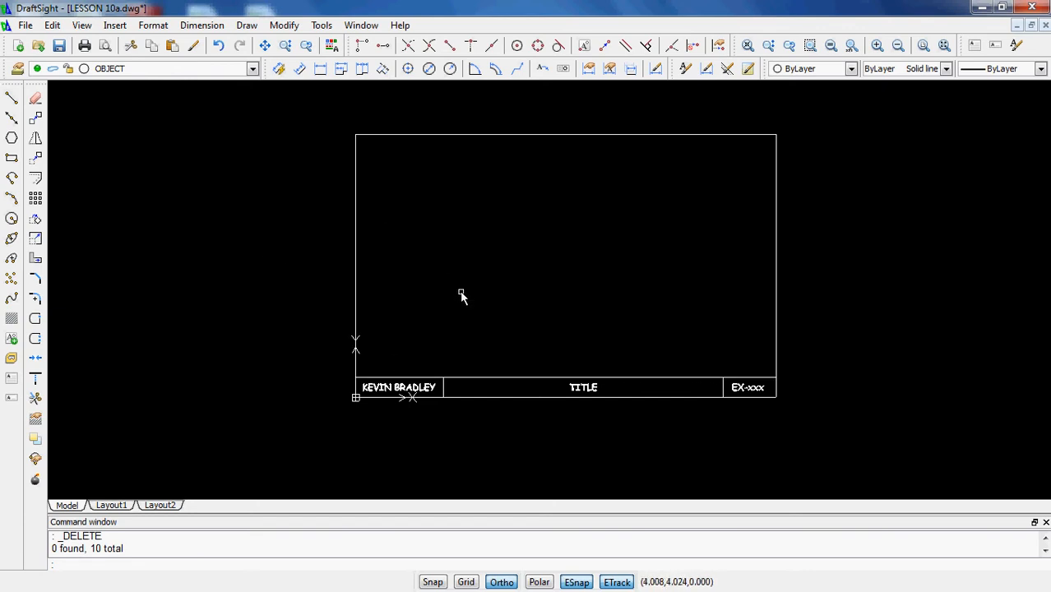
# Measure the vertical distance from the title block's upper line to the border's top line with a linear dimension, without placing it
pyautogui.click(480, 378)
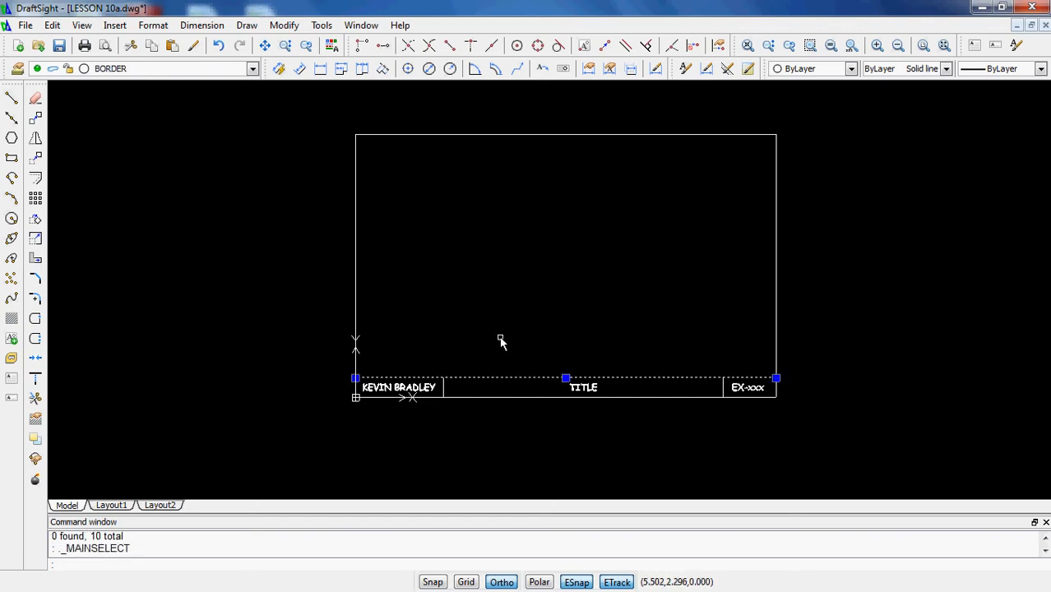
pyautogui.press('Escape')
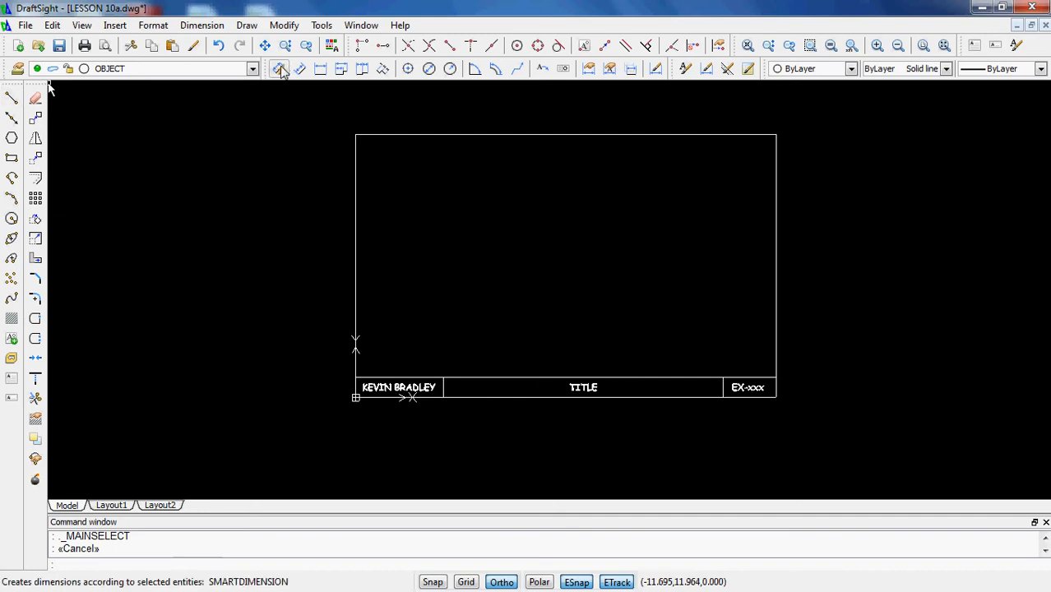
pyautogui.click(321, 70)
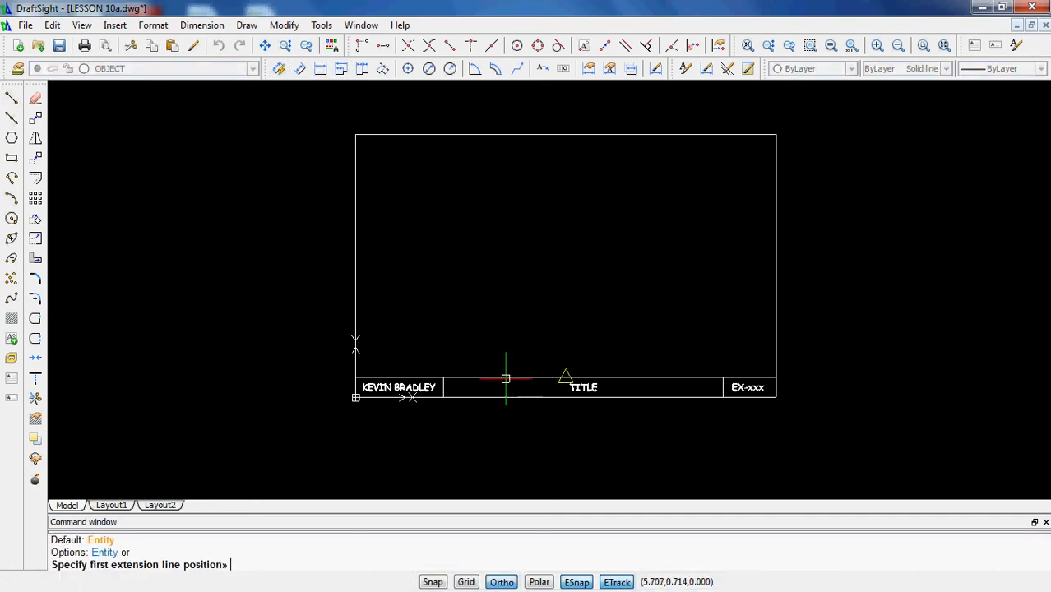
pyautogui.click(566, 377)
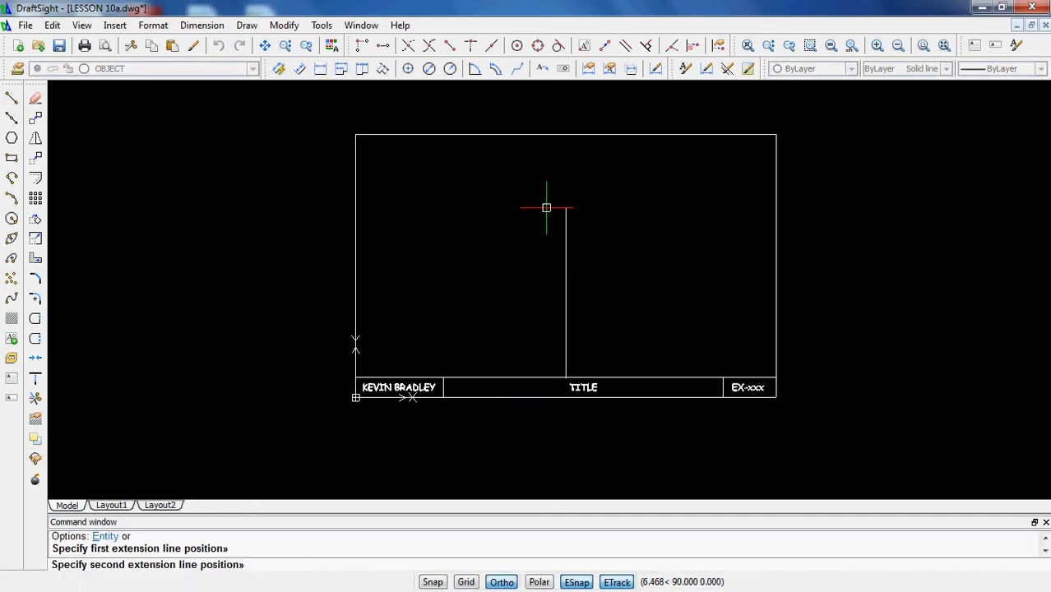
pyautogui.click(565, 134)
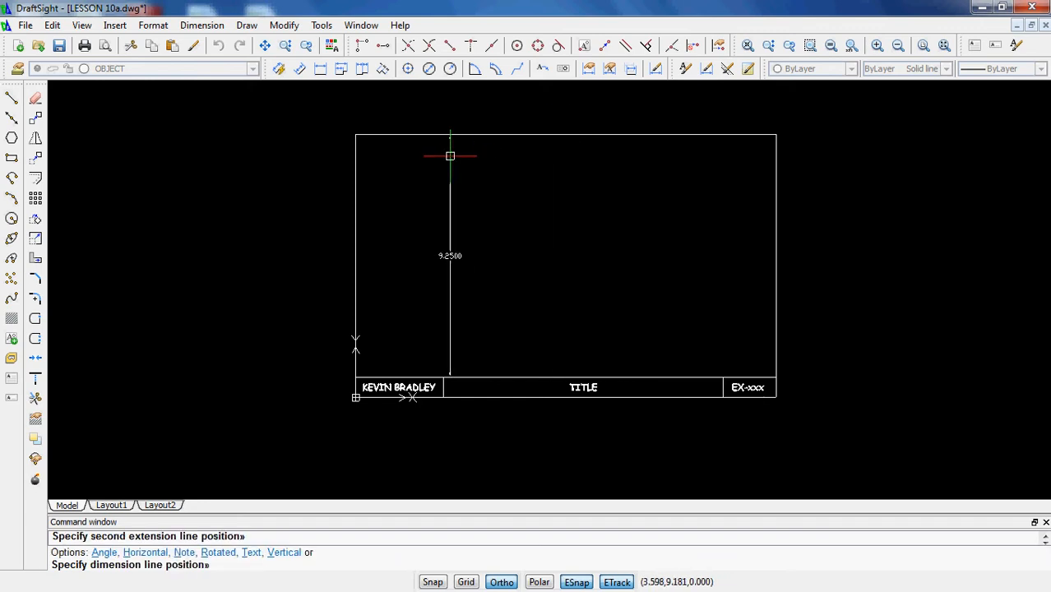
pyautogui.press('Escape')
# Delete the top line of the drawing border
pyautogui.click(469, 200)
pyautogui.click(420, 128)
pyautogui.press('Delete')
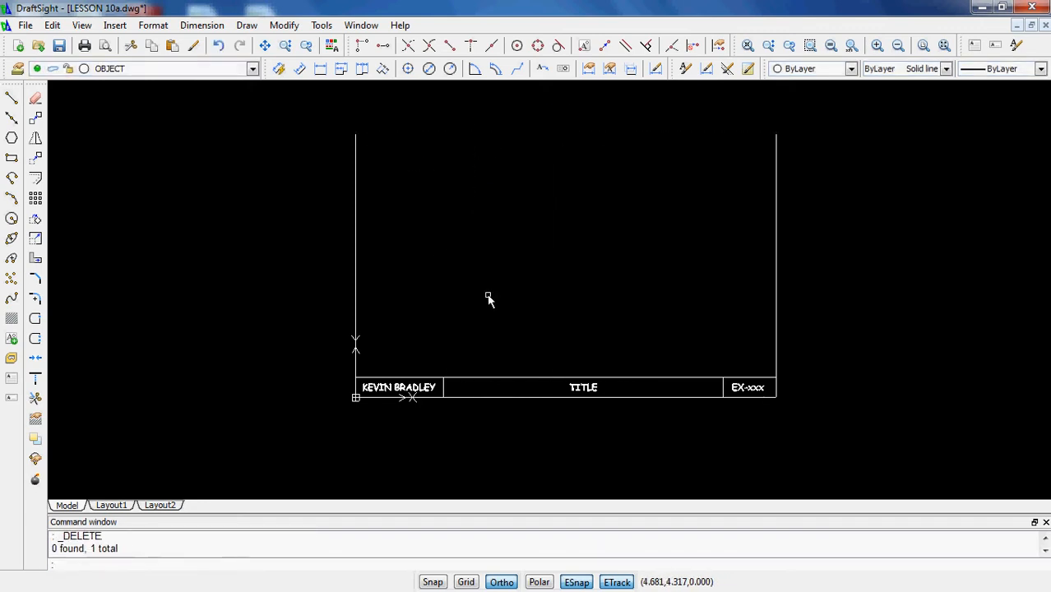
pyautogui.press('Escape')
pyautogui.press('Escape')
# Recreate the border's top line by offsetting the title block's upper line upward by 9.25, and end the Offset command
pyautogui.click(35, 179)
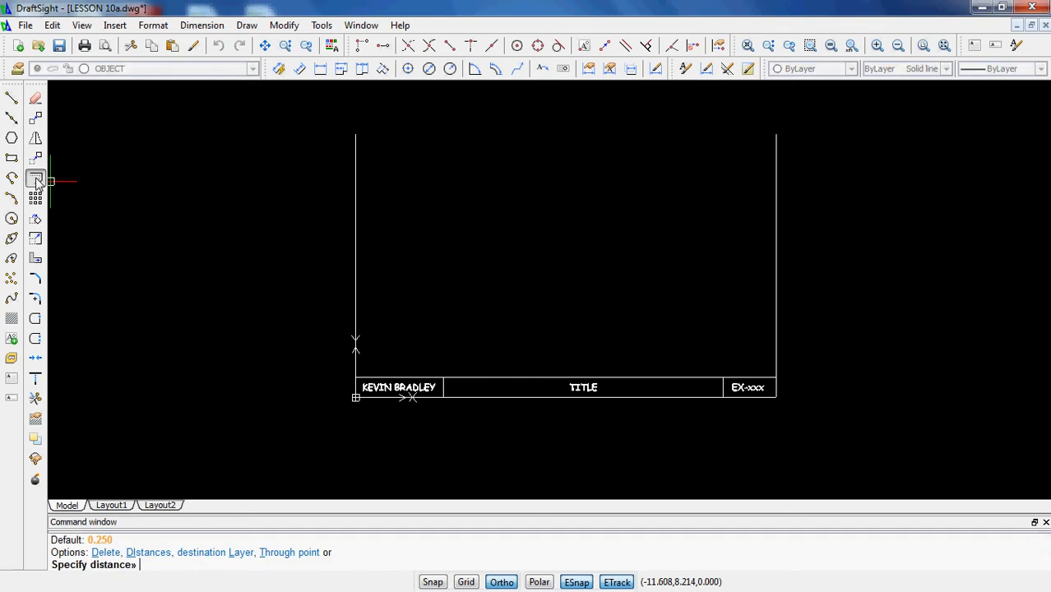
pyautogui.write('9.25')
pyautogui.press('Return')
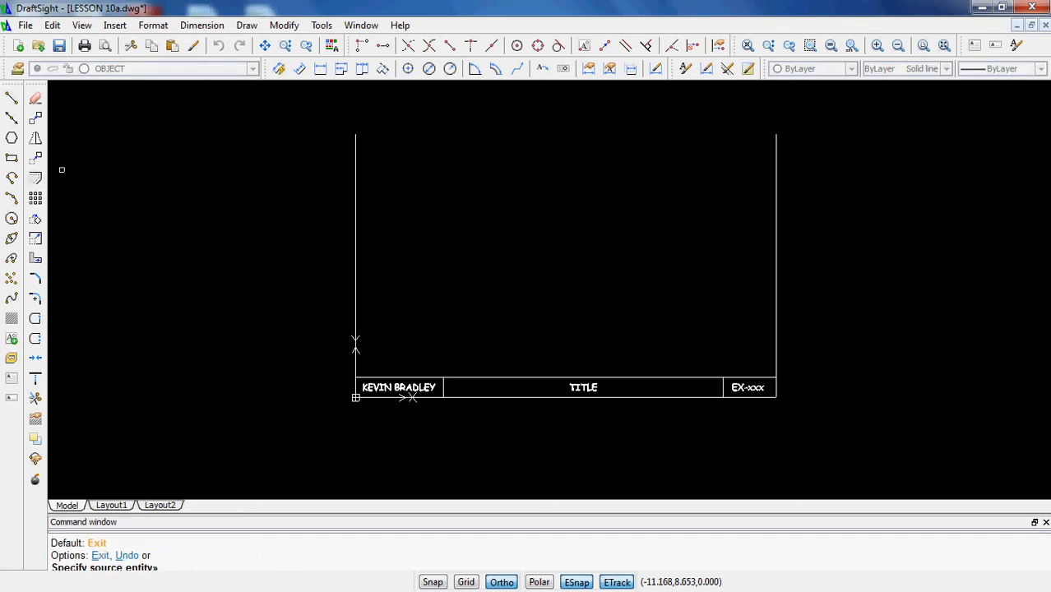
pyautogui.click(517, 377)
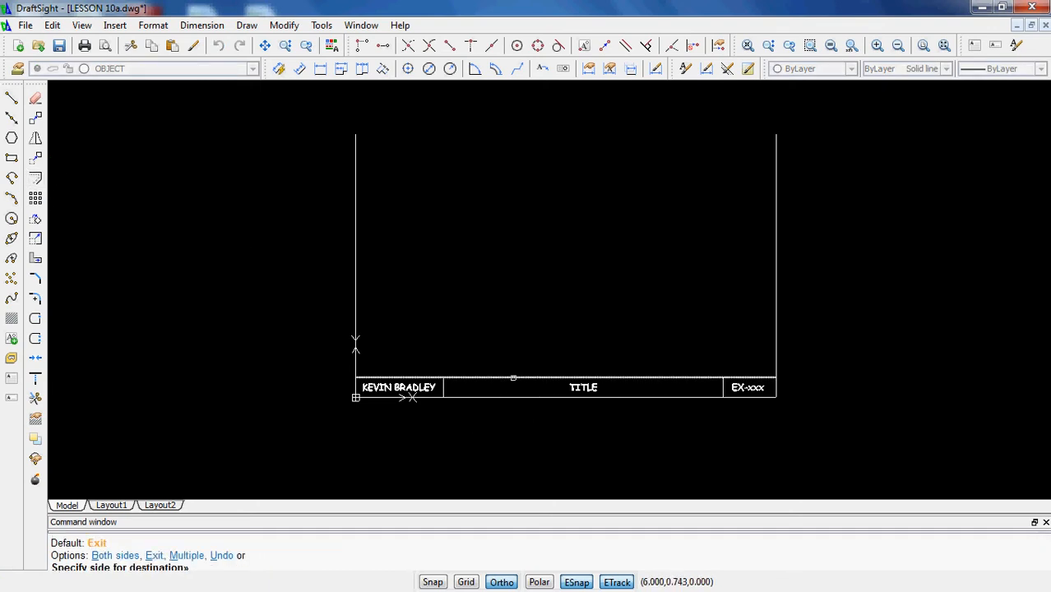
pyautogui.click(520, 277)
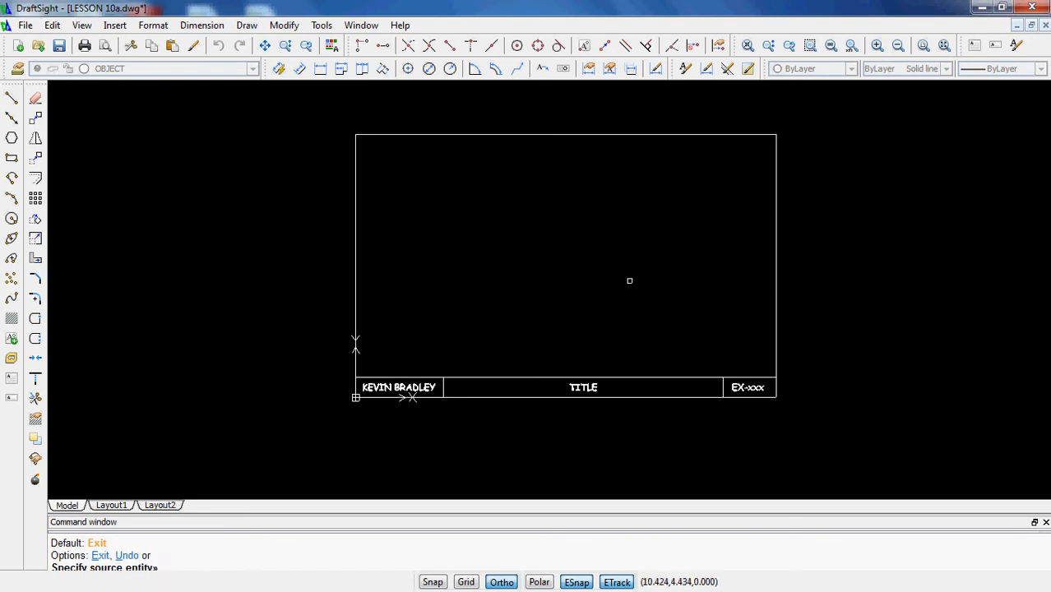
pyautogui.press('Escape')
pyautogui.press('Escape')
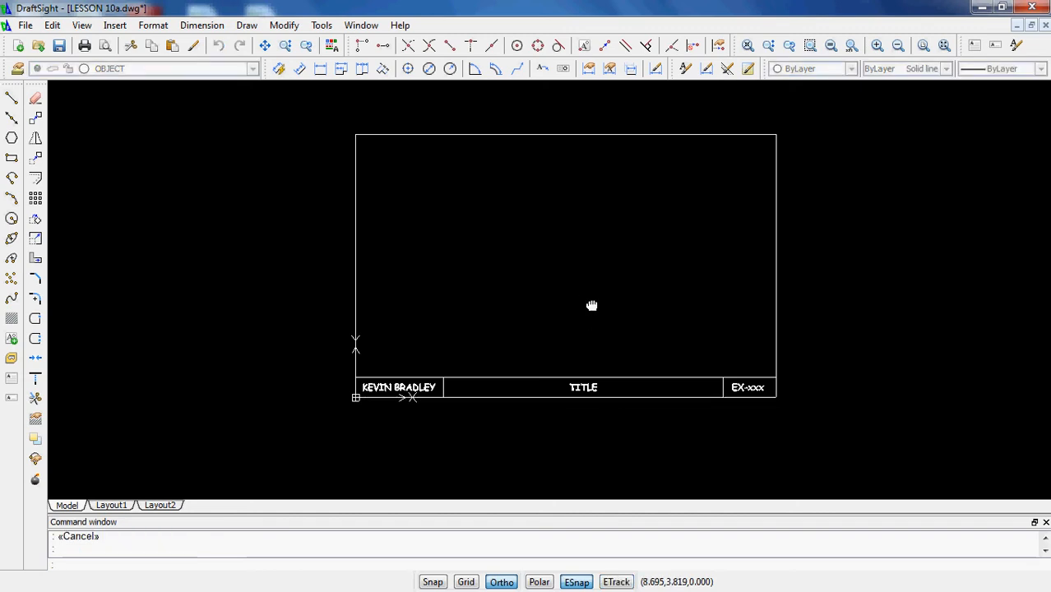
# Draw a horizontal line 6.25 long in the upper-left area inside the border
pyautogui.scroll(2, 594, 305)
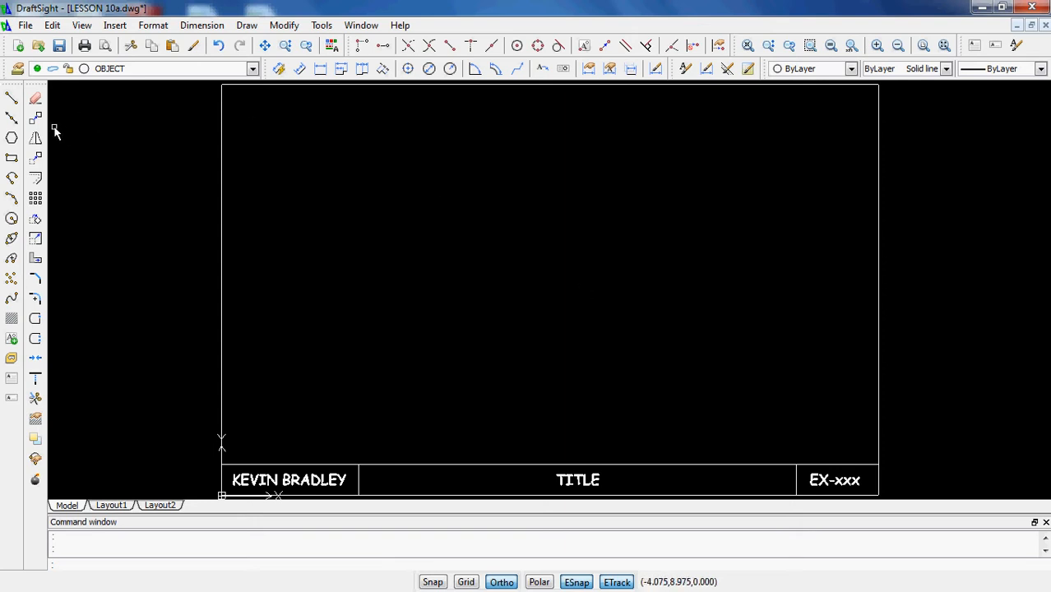
pyautogui.click(12, 98)
pyautogui.click(329, 170)
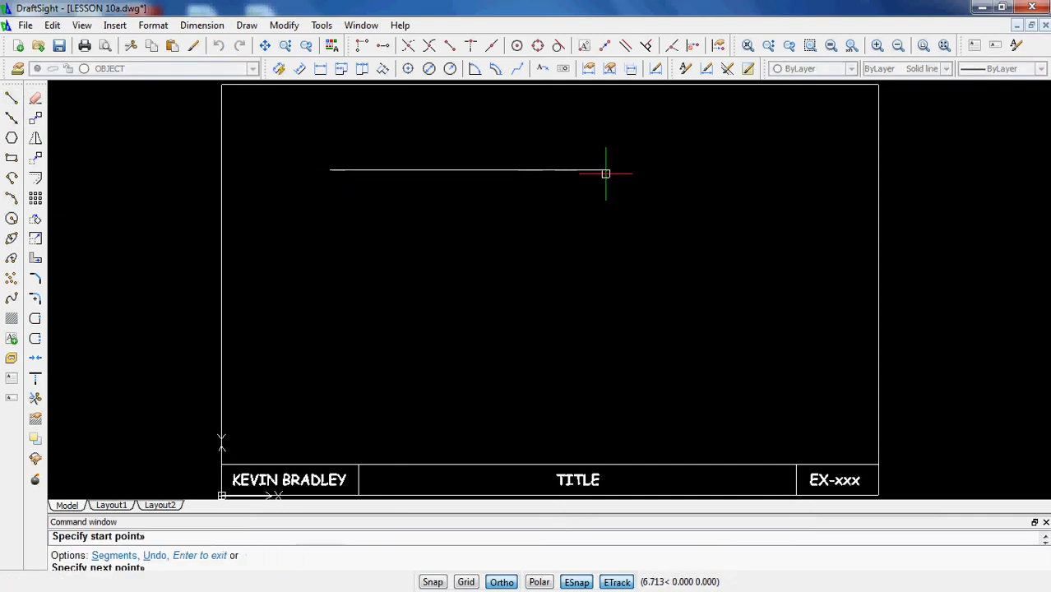
pyautogui.write('6.25')
pyautogui.press('Return')
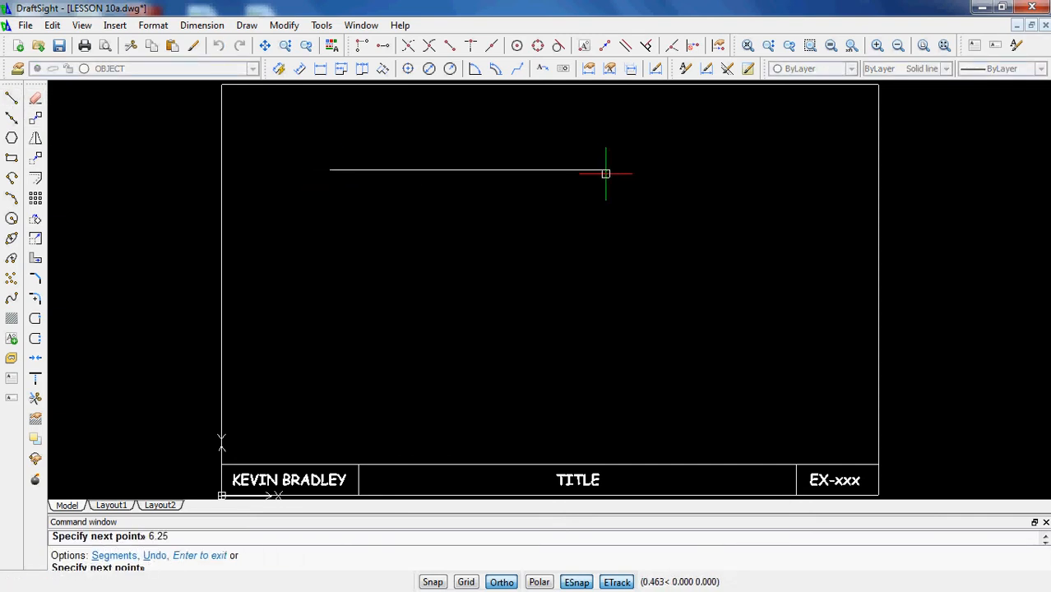
pyautogui.press('Escape')
pyautogui.press('Escape')
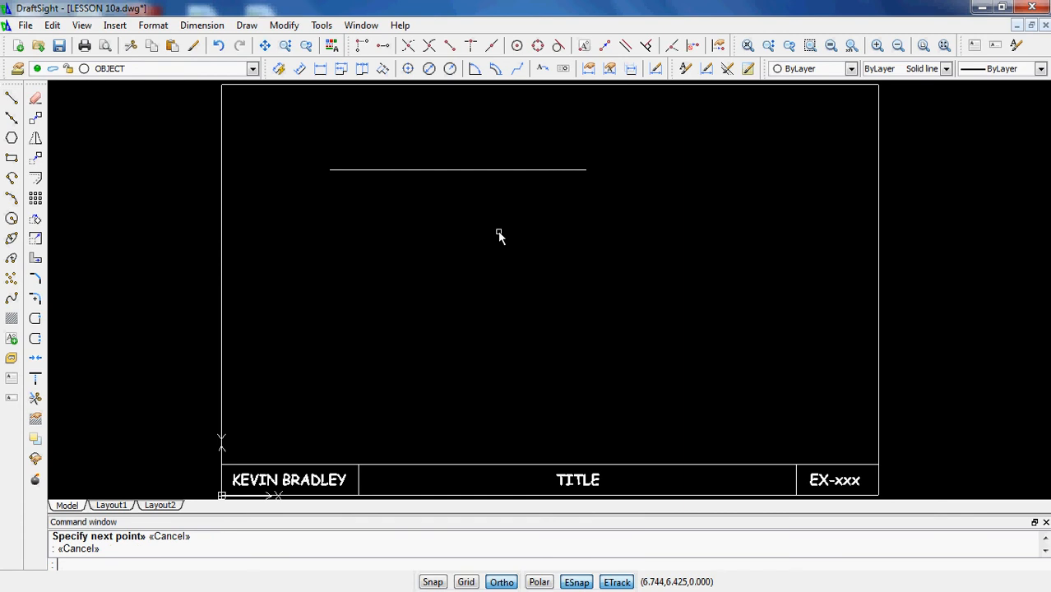
# Offset the 6.25-long horizontal line downward by 0.5
pyautogui.click(35, 179)
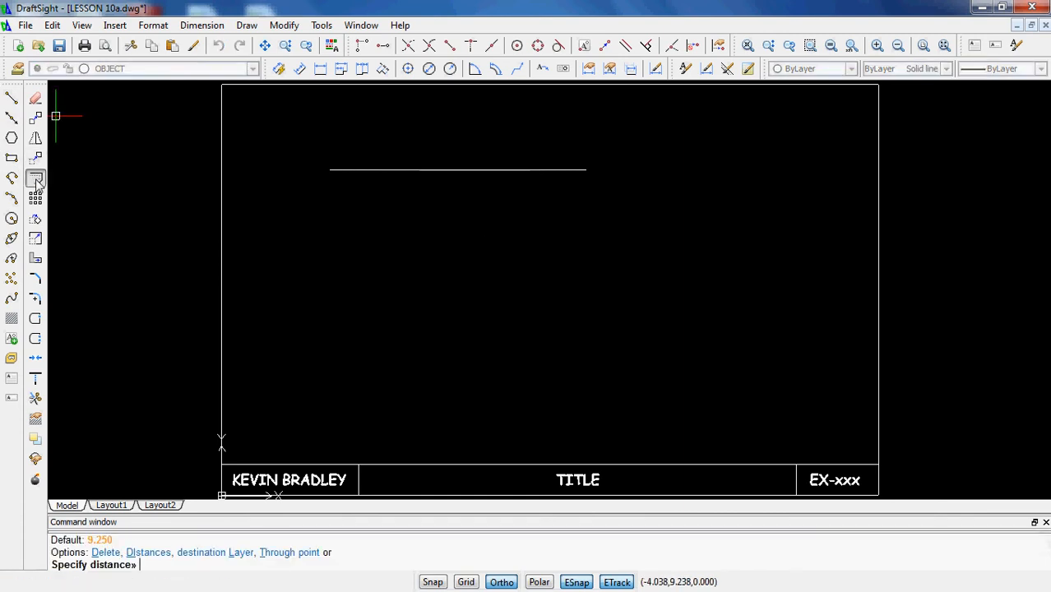
pyautogui.press('Return')
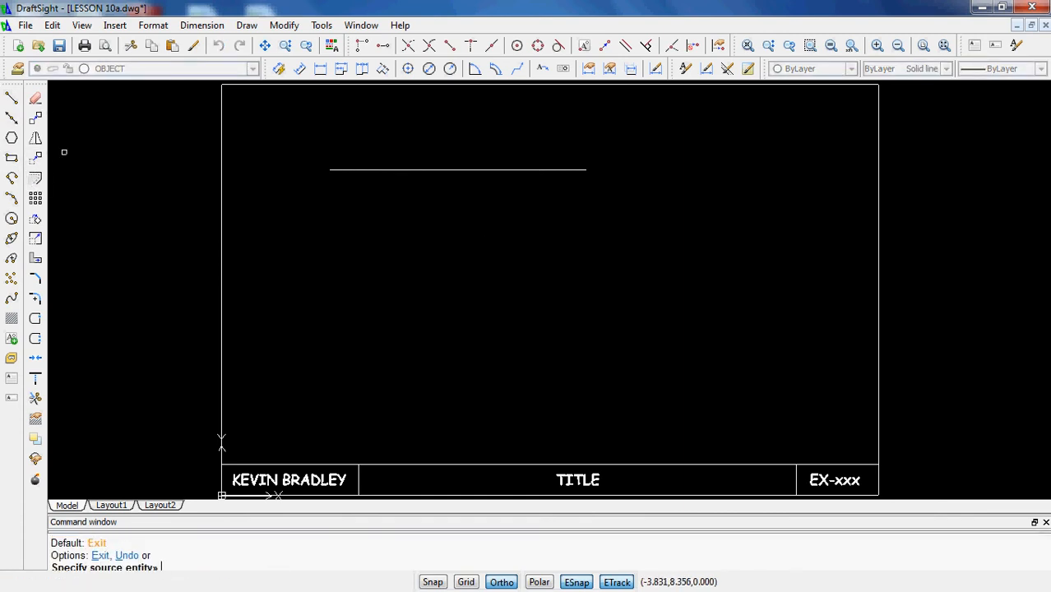
pyautogui.click(352, 169)
pyautogui.click(360, 206)
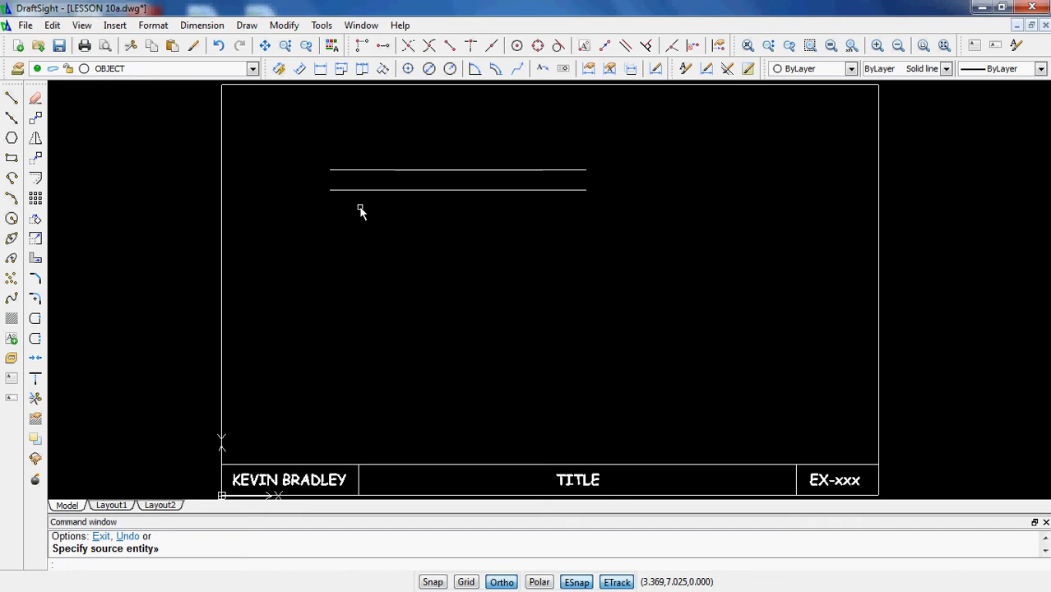
pyautogui.write('3/8')
pyautogui.press('Return')
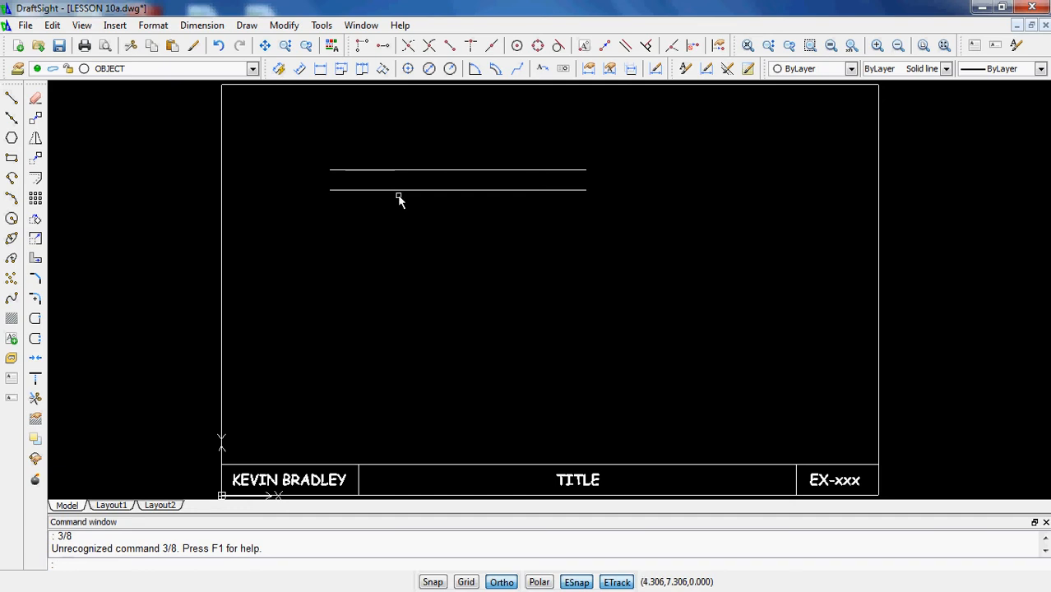
pyautogui.press('Escape')
pyautogui.press('Escape')
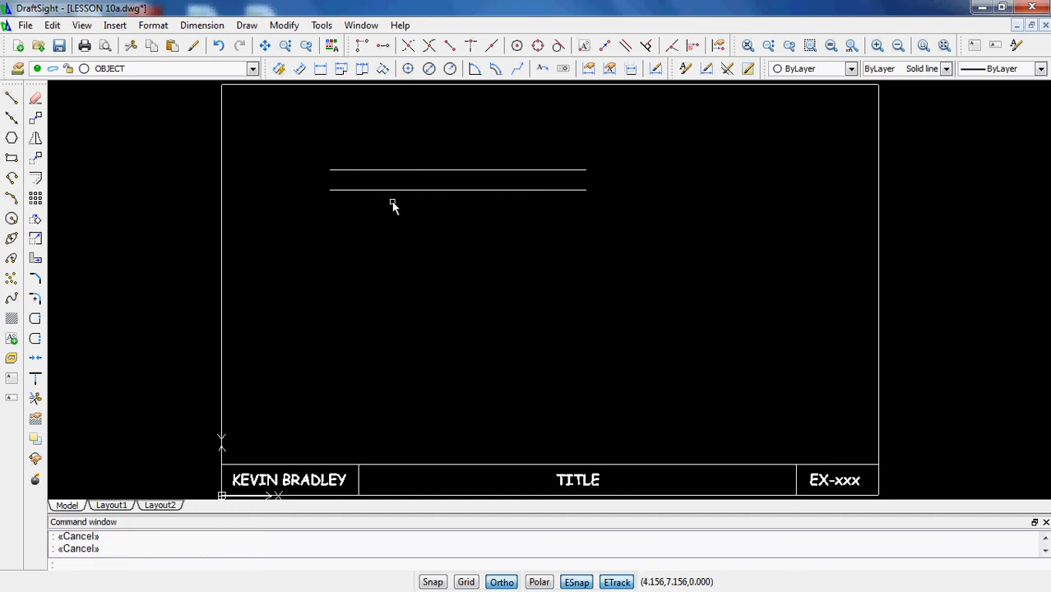
# Offset the lower of the two horizontal lines downward by 3/8 and end the Offset command
pyautogui.click(35, 179)
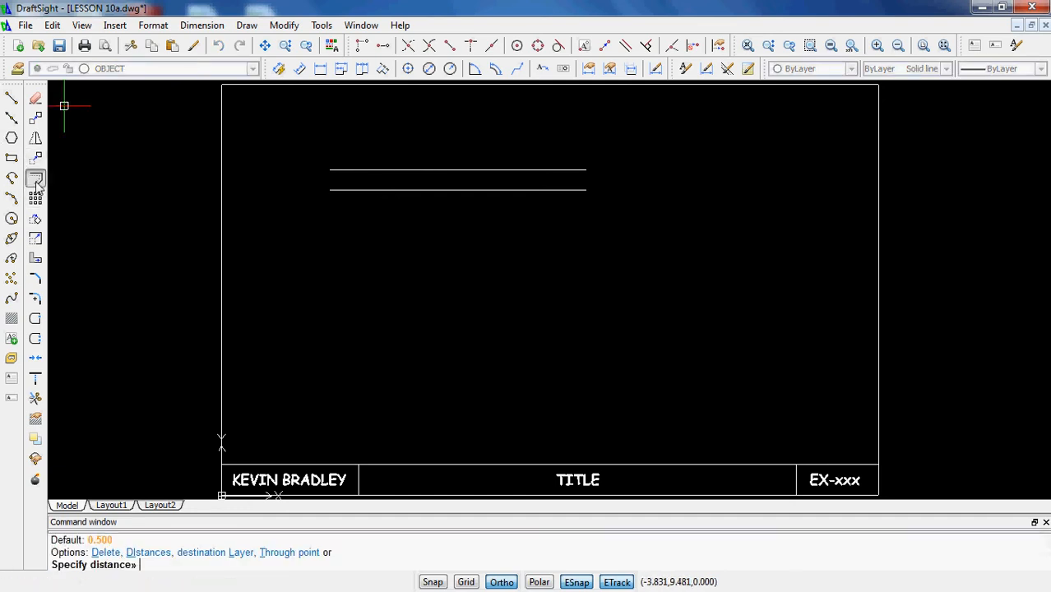
pyautogui.write('3/8')
pyautogui.press('Return')
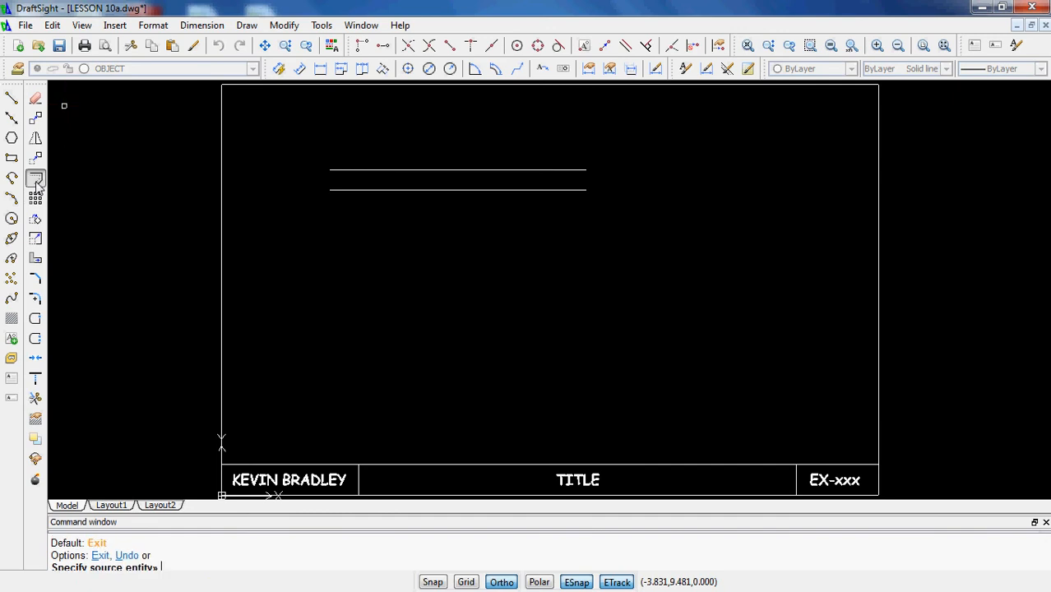
pyautogui.click(363, 190)
pyautogui.click(367, 247)
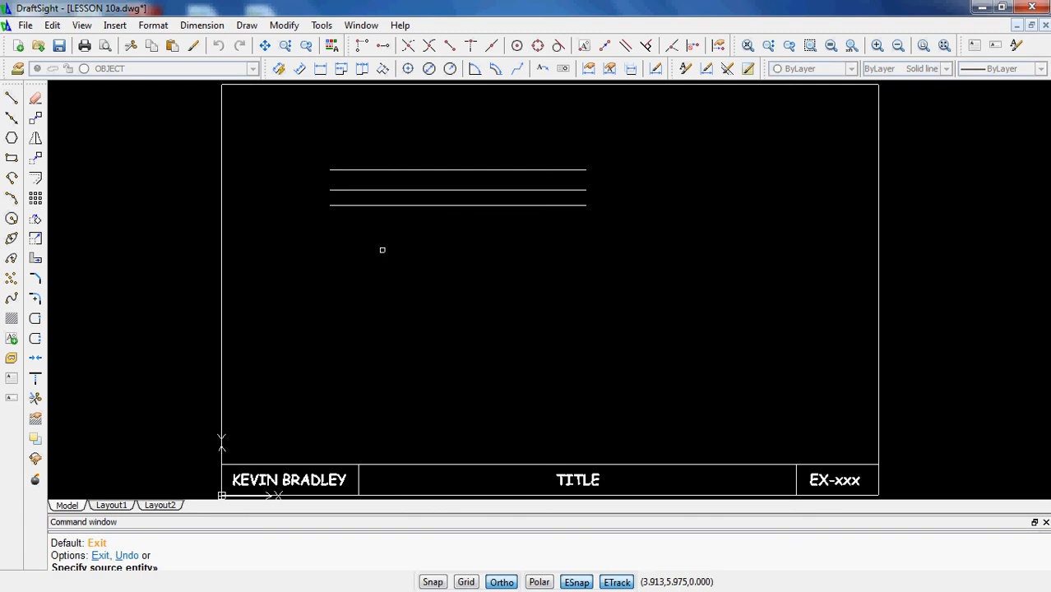
pyautogui.press('Escape')
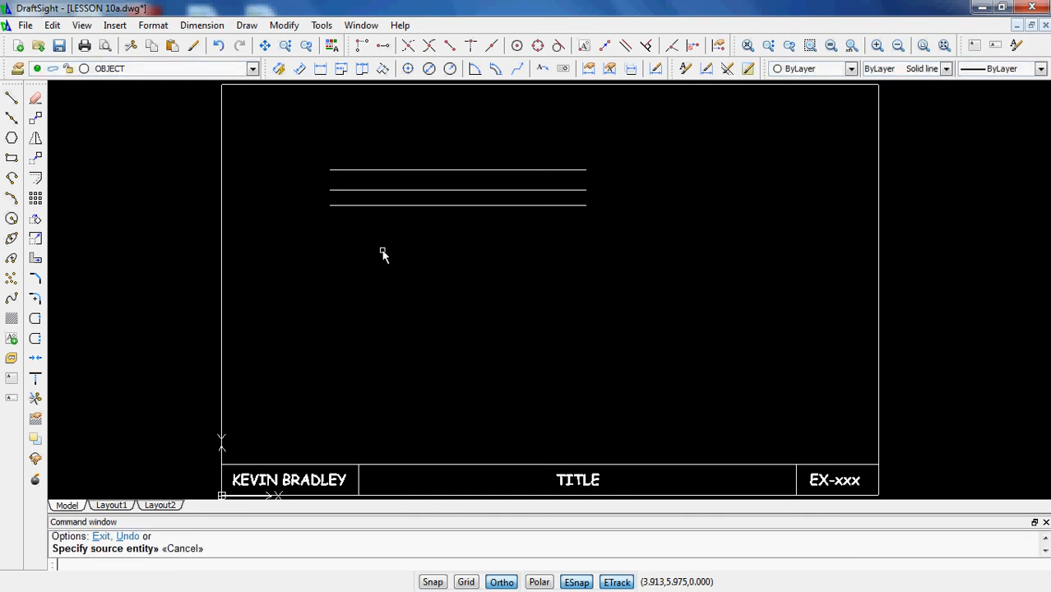
pyautogui.press('Escape')
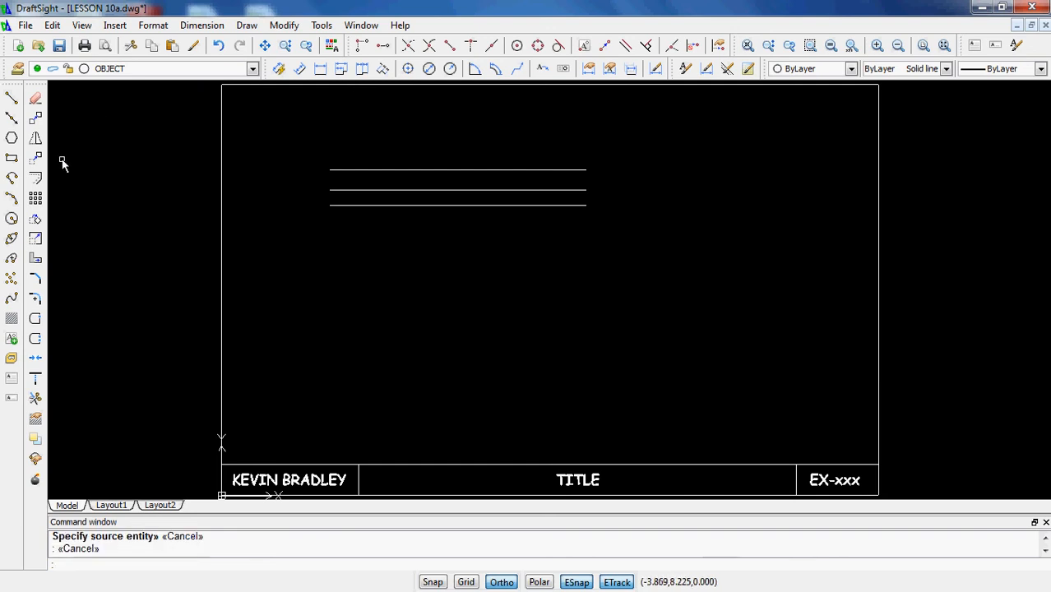
# Offset the lowest horizontal line downward four times in succession at an equal spacing smaller than 3/8, and end the Offset command
pyautogui.click(35, 178)
pyautogui.press('Return')
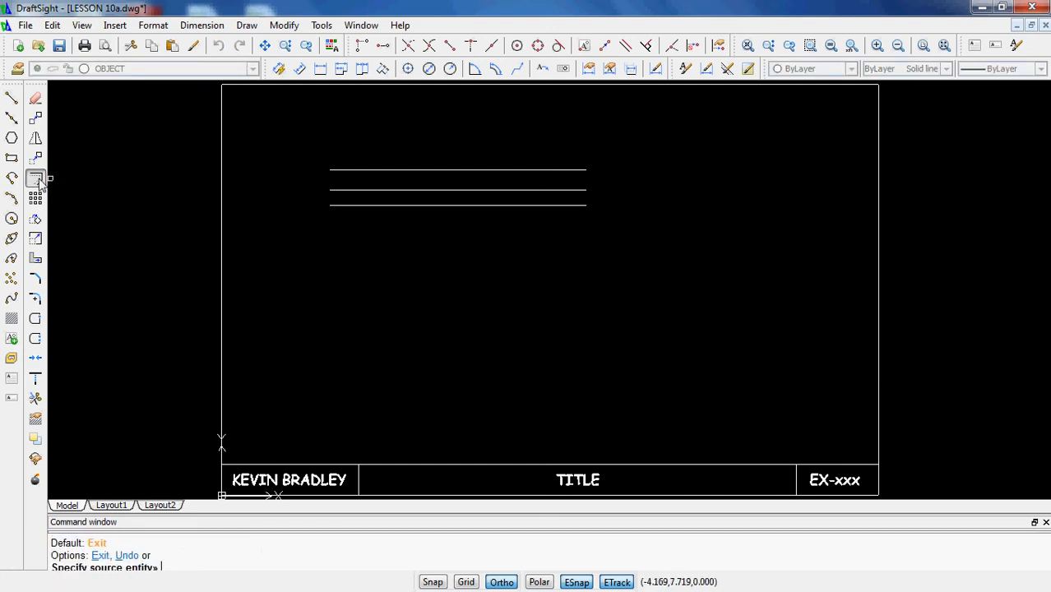
pyautogui.click(387, 204)
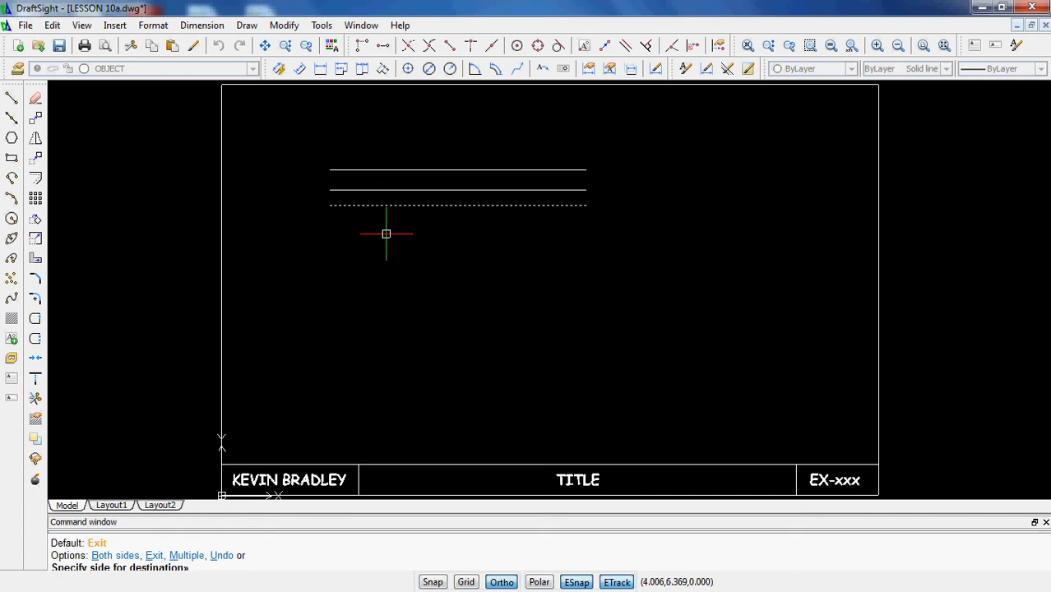
pyautogui.click(387, 230)
pyautogui.click(384, 216)
pyautogui.click(383, 229)
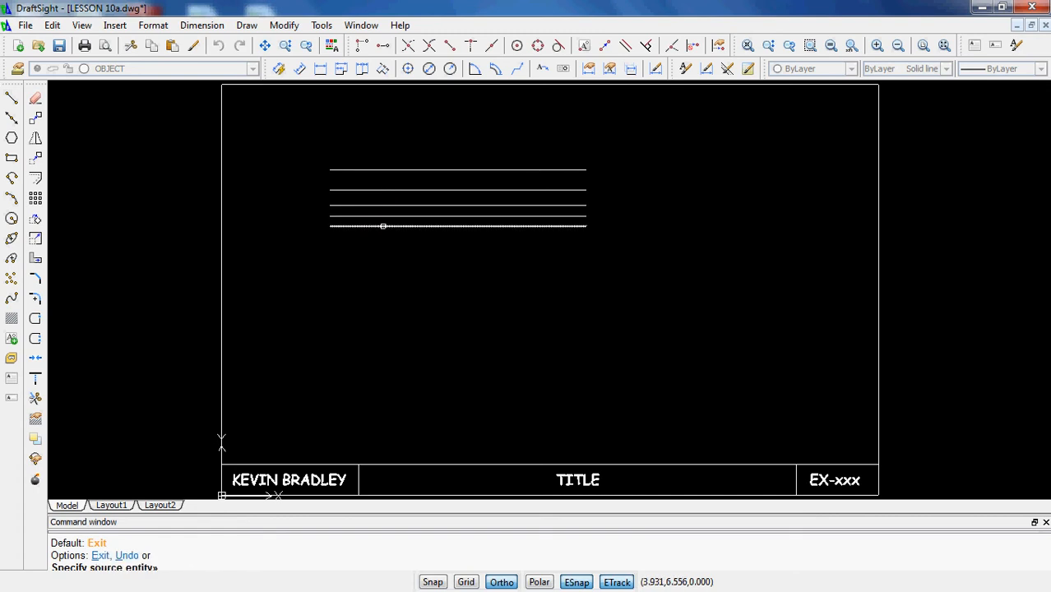
pyautogui.click(383, 226)
pyautogui.click(382, 255)
pyautogui.click(382, 236)
pyautogui.click(390, 292)
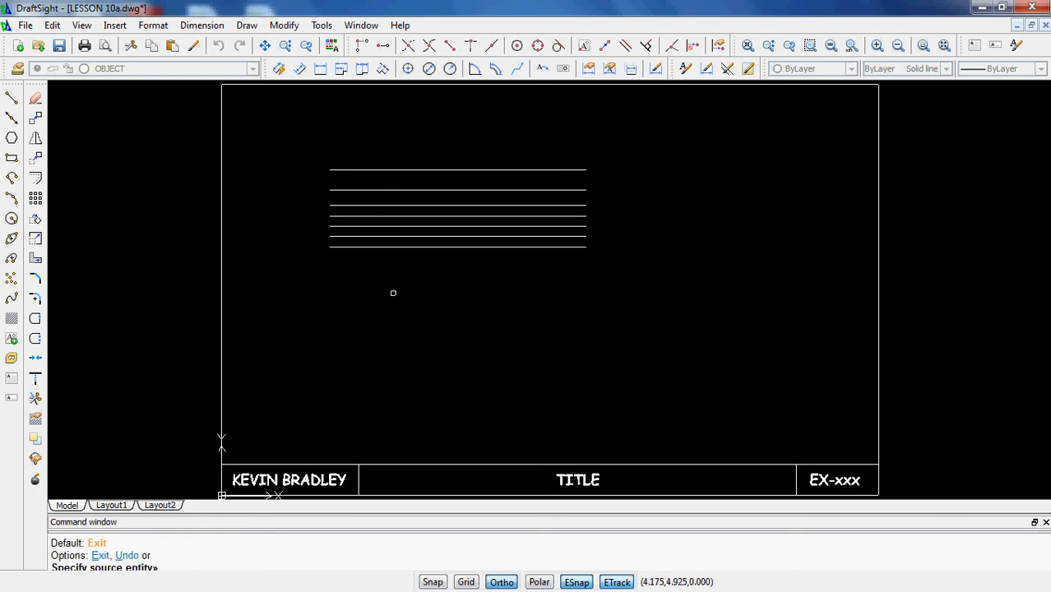
pyautogui.press('Escape')
# Draw two vertical lines joining the left and right ends of the stacked horizontal lines, from the top line to the bottom line
pyautogui.click(12, 98)
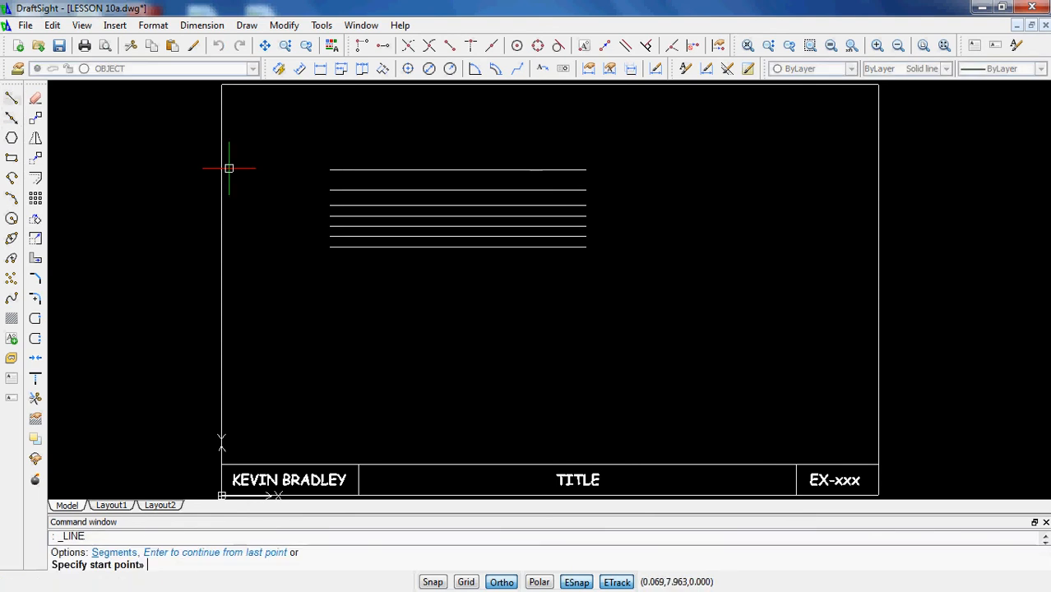
pyautogui.click(330, 171)
pyautogui.click(329, 249)
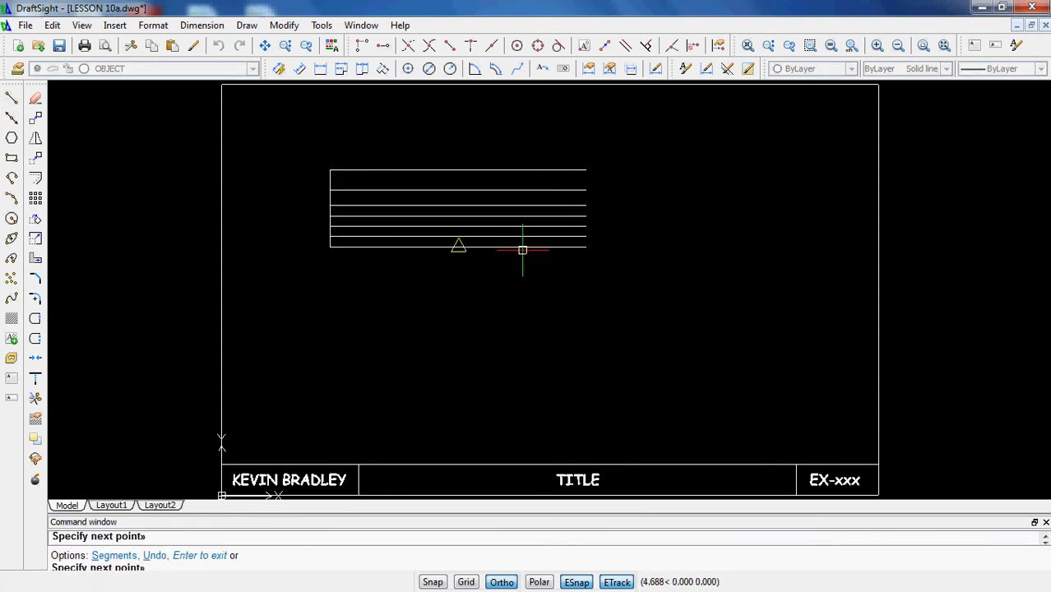
pyautogui.press('Return')
pyautogui.press('Return')
pyautogui.click(585, 249)
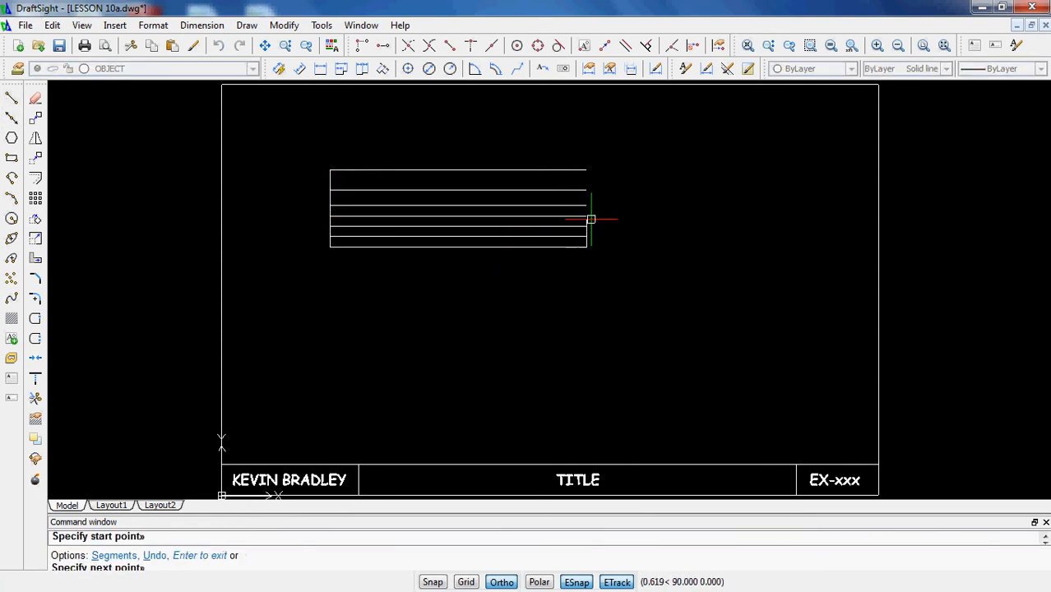
pyautogui.click(587, 170)
pyautogui.press('Escape')
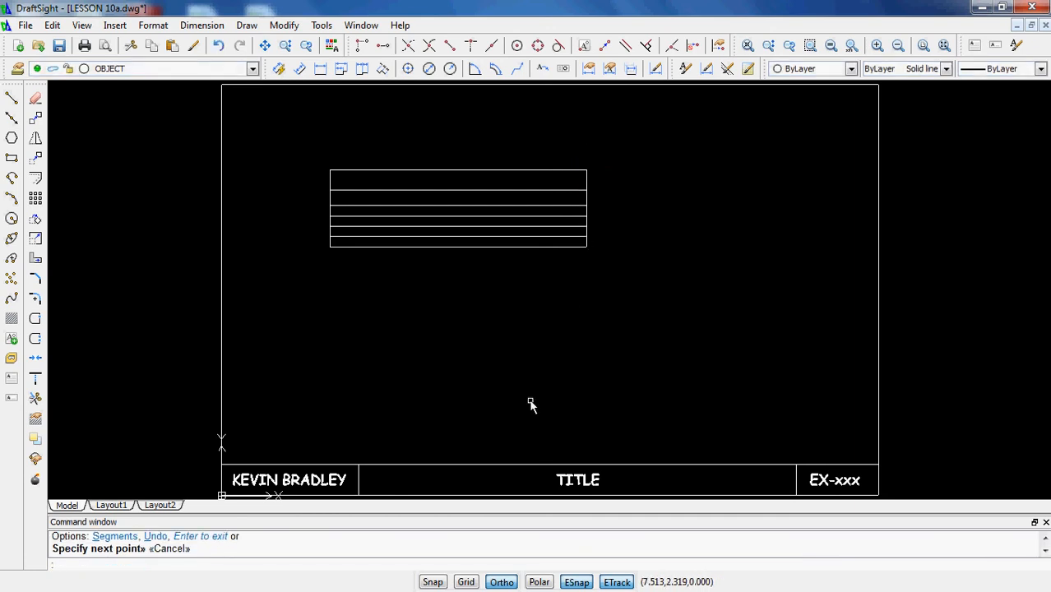
# Offset the table's left vertical line to the right by 0.5 and end the Offset command
pyautogui.click(35, 179)
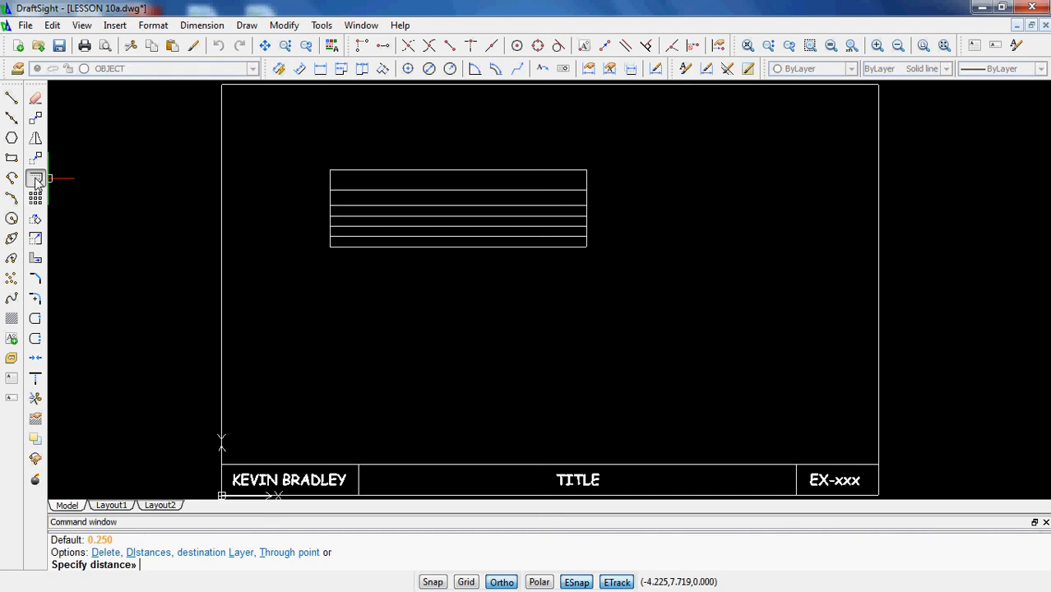
pyautogui.write('1')
pyautogui.press('Return')
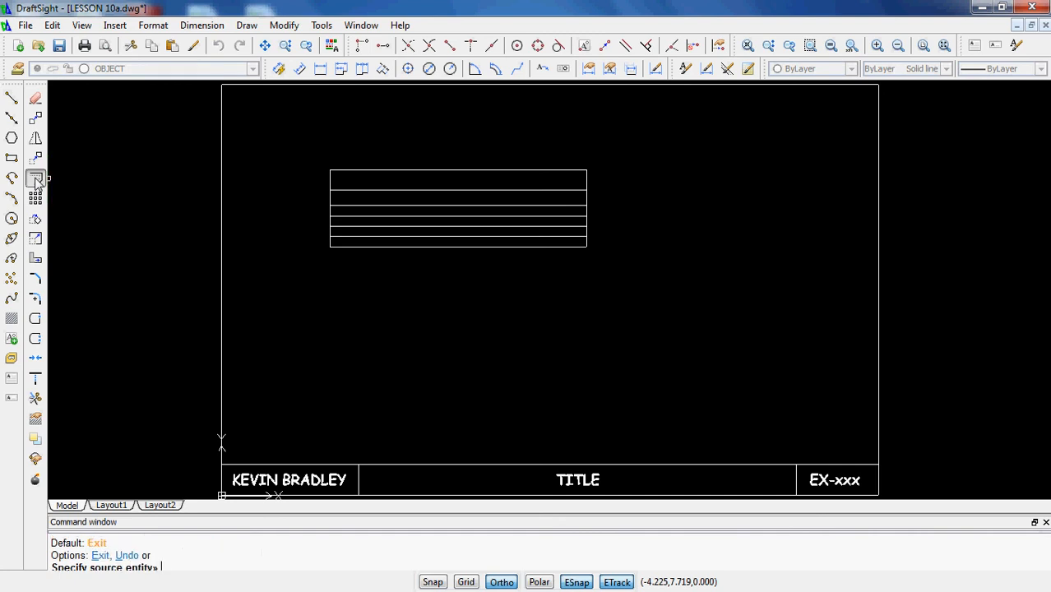
pyautogui.click(330, 181)
pyautogui.click(444, 187)
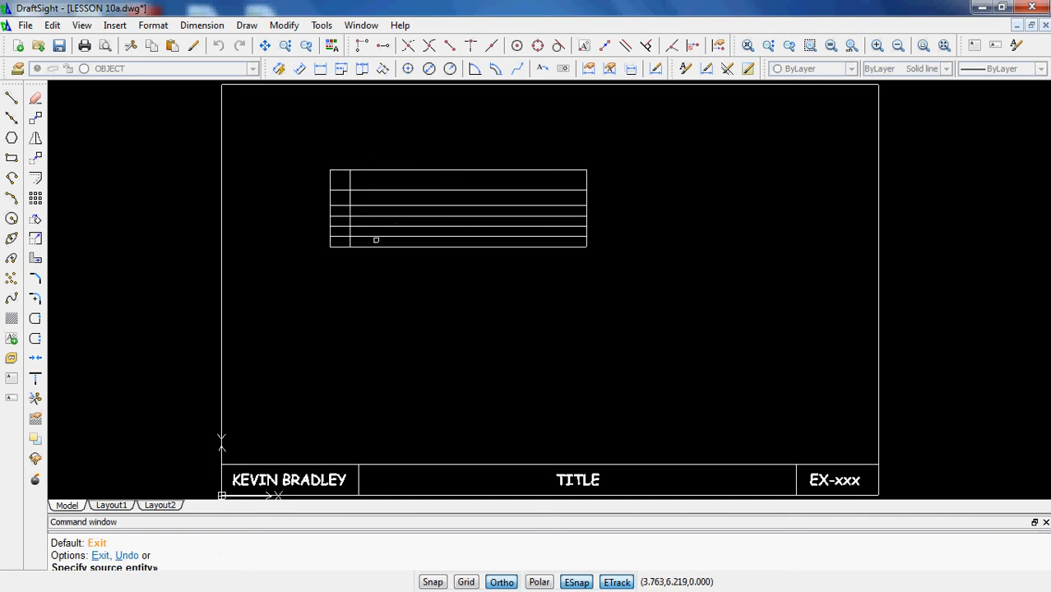
pyautogui.press('Return')
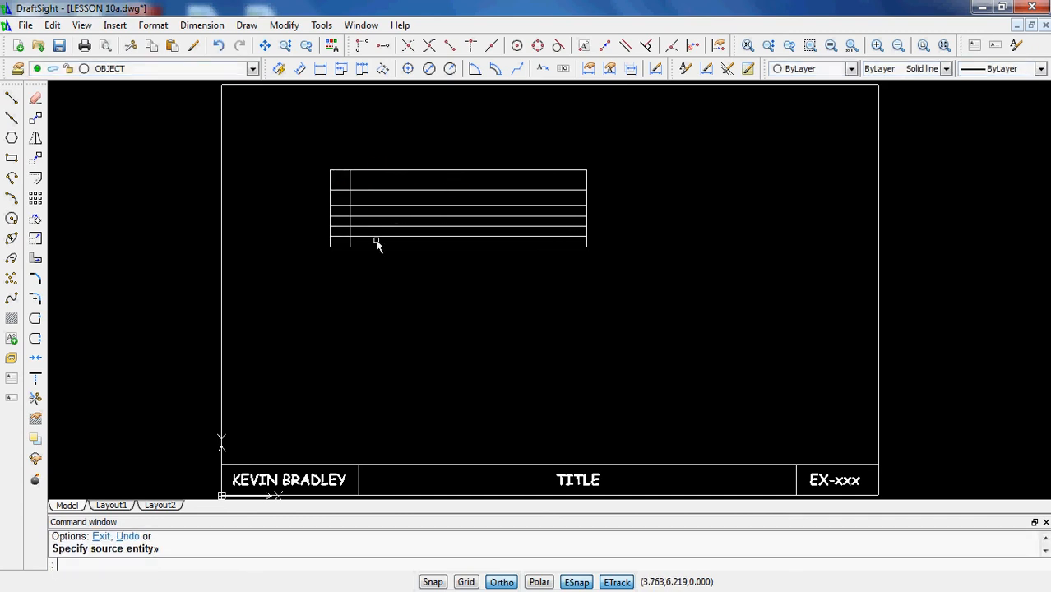
# Offset the second vertical line from the left by 1.75 to the right to form the next column
pyautogui.press('Return')
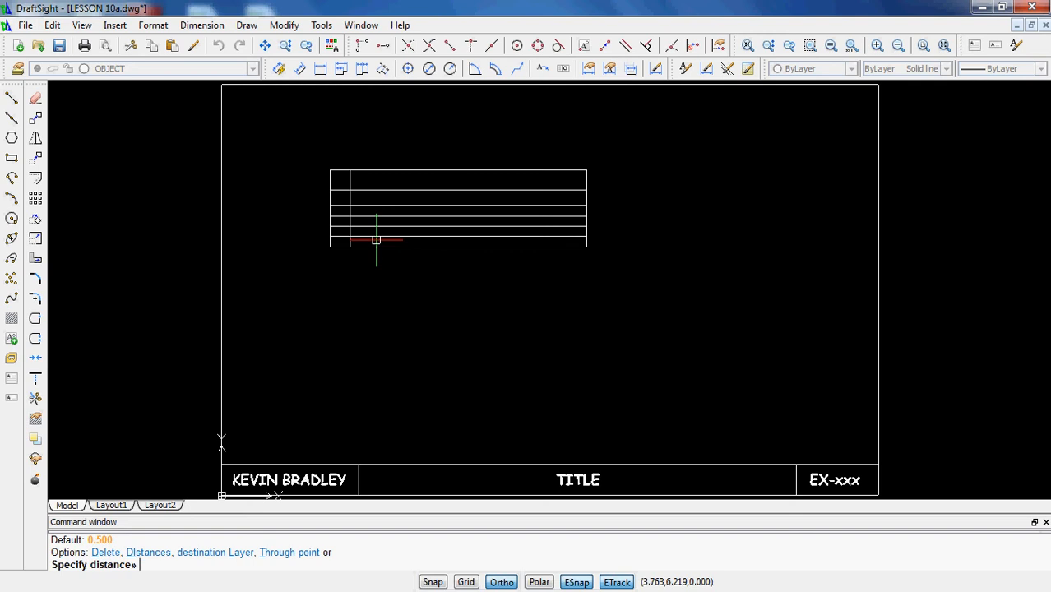
pyautogui.write('1.75')
pyautogui.press('Return')
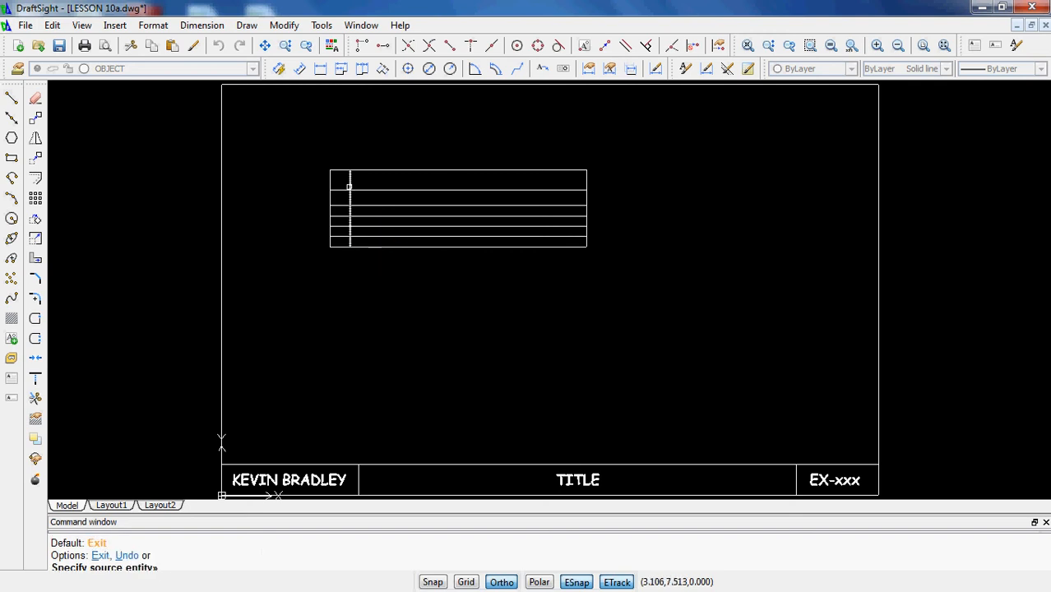
pyautogui.click(349, 185)
pyautogui.click(443, 186)
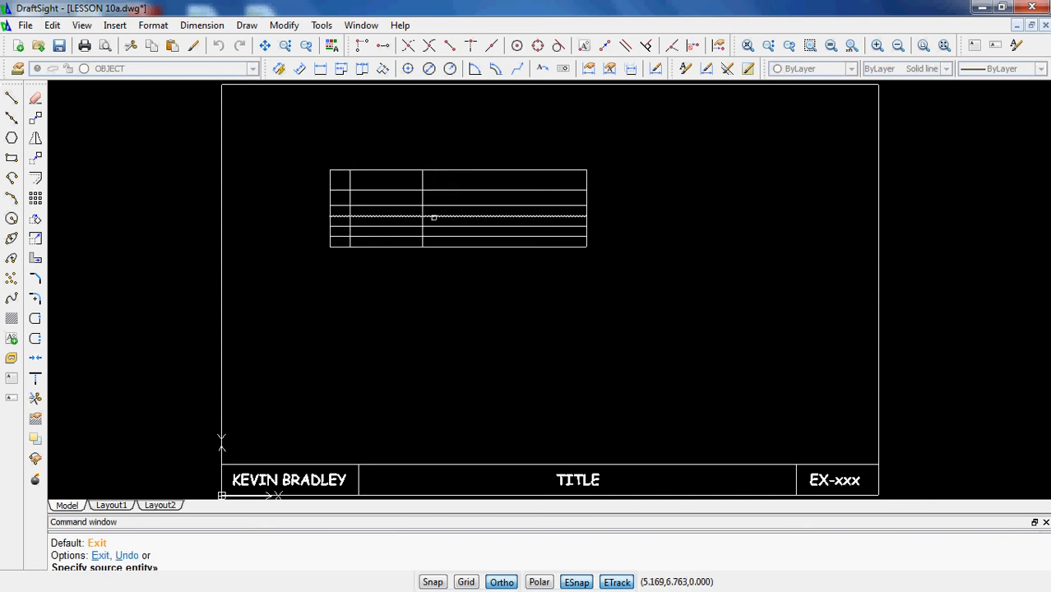
pyautogui.press('Return')
# Offset the third vertical line from the left by 2.5 to the right and end the Offset command
pyautogui.press('Return')
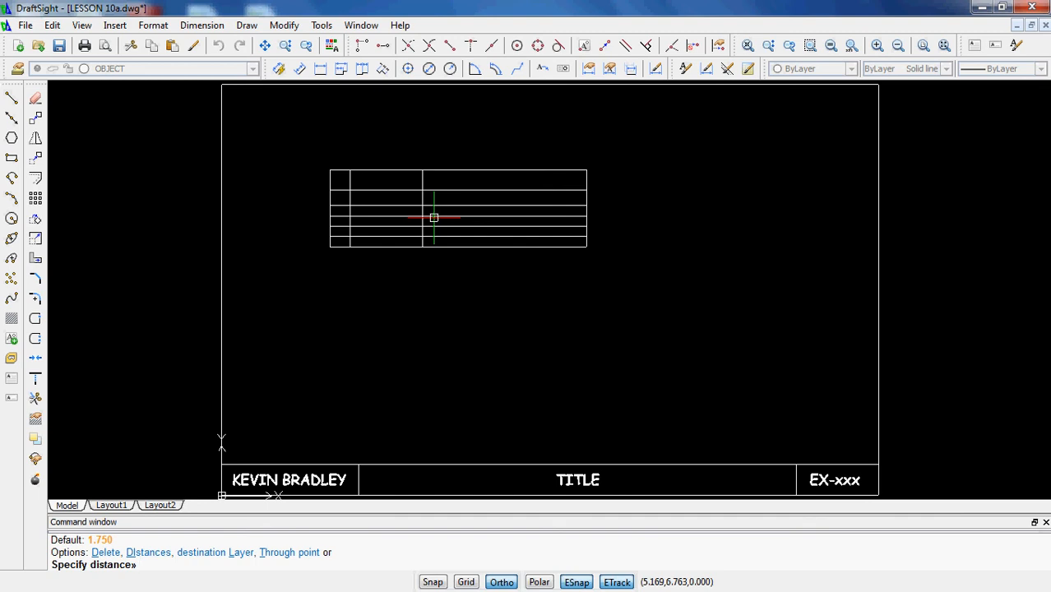
pyautogui.write('2.5')
pyautogui.press('Return')
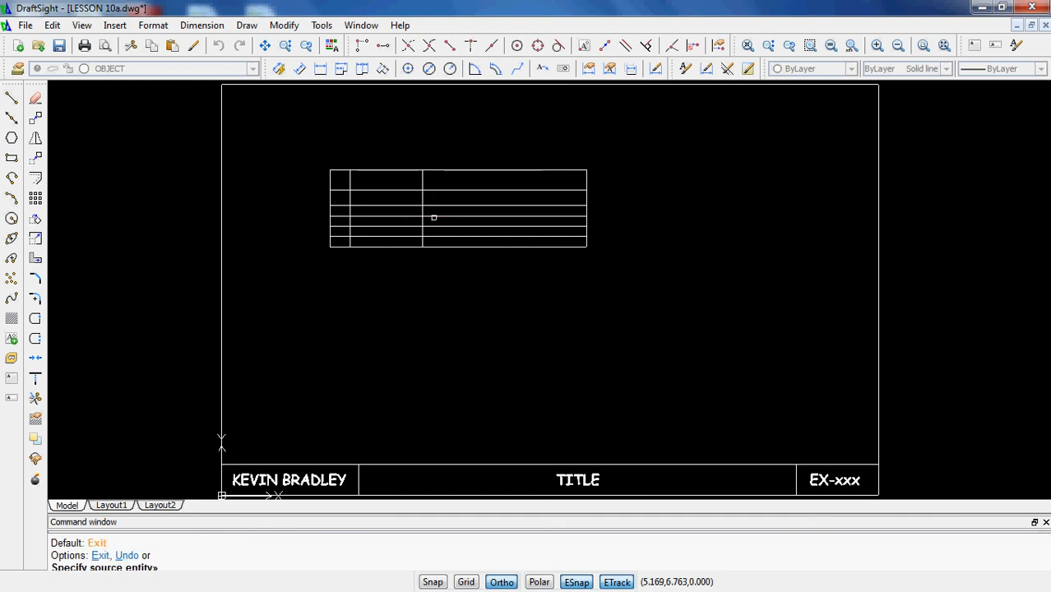
pyautogui.click(423, 200)
pyautogui.click(560, 214)
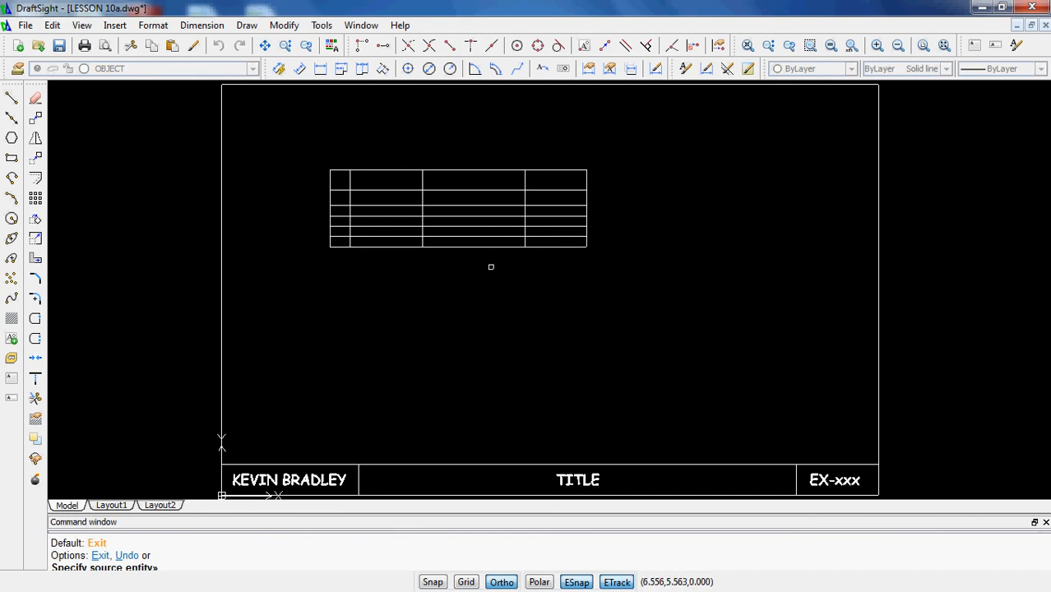
pyautogui.press('Escape')
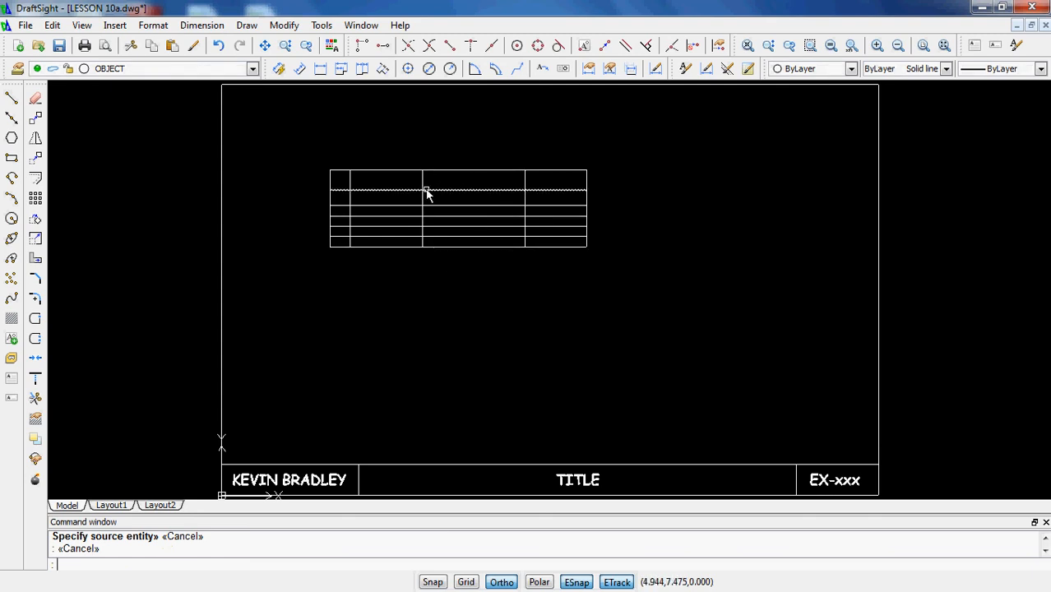
# Trim the three inner vertical lines out of the table's top row so that it becomes one undivided cell
pyautogui.write('tr')
pyautogui.press('Return')
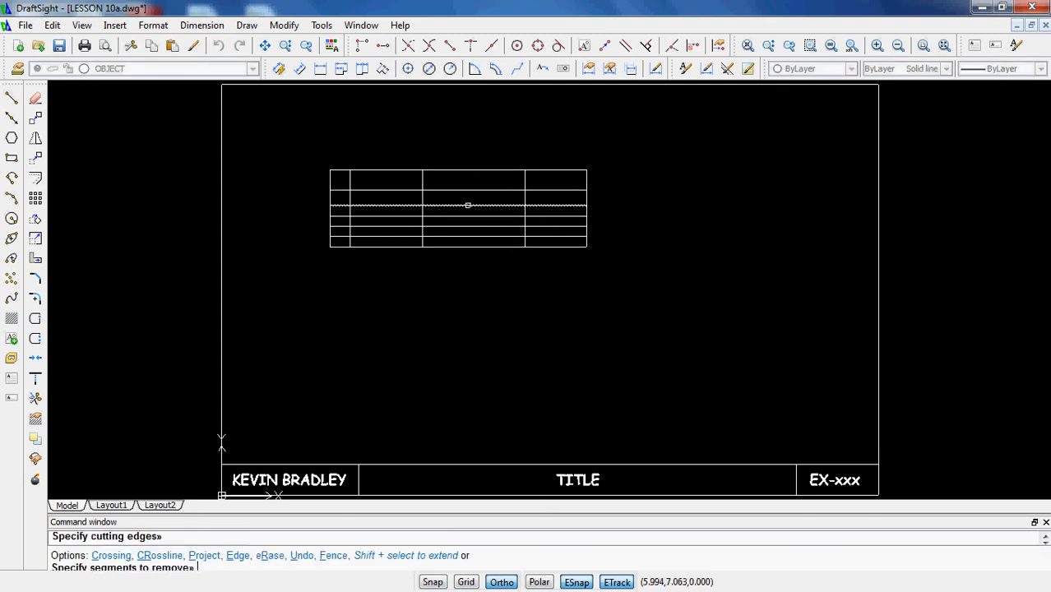
pyautogui.click(540, 186)
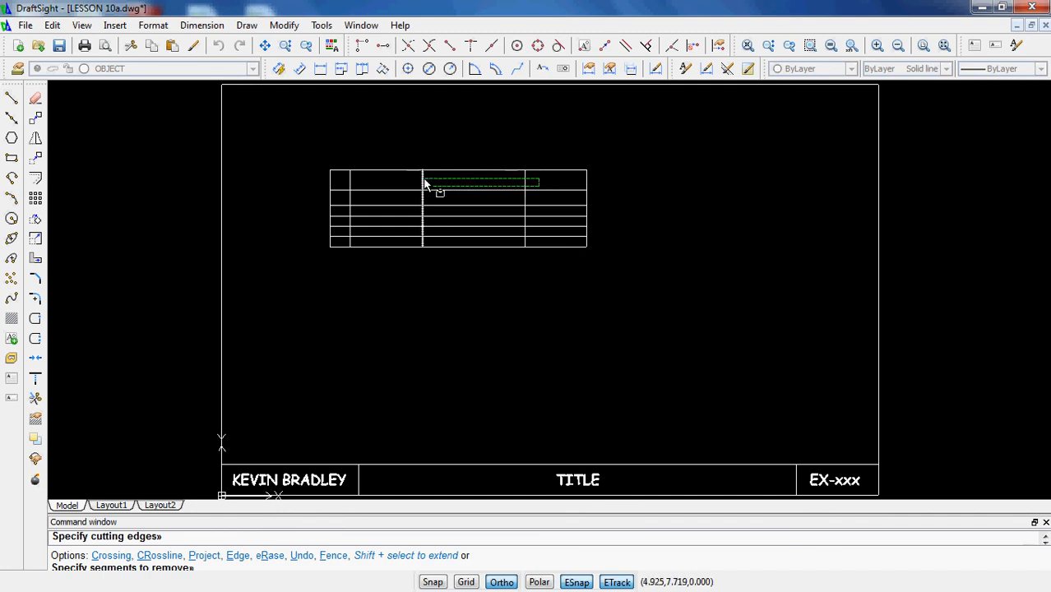
pyautogui.click(361, 184)
pyautogui.press('Return')
pyautogui.press('Escape')
pyautogui.press('Escape')
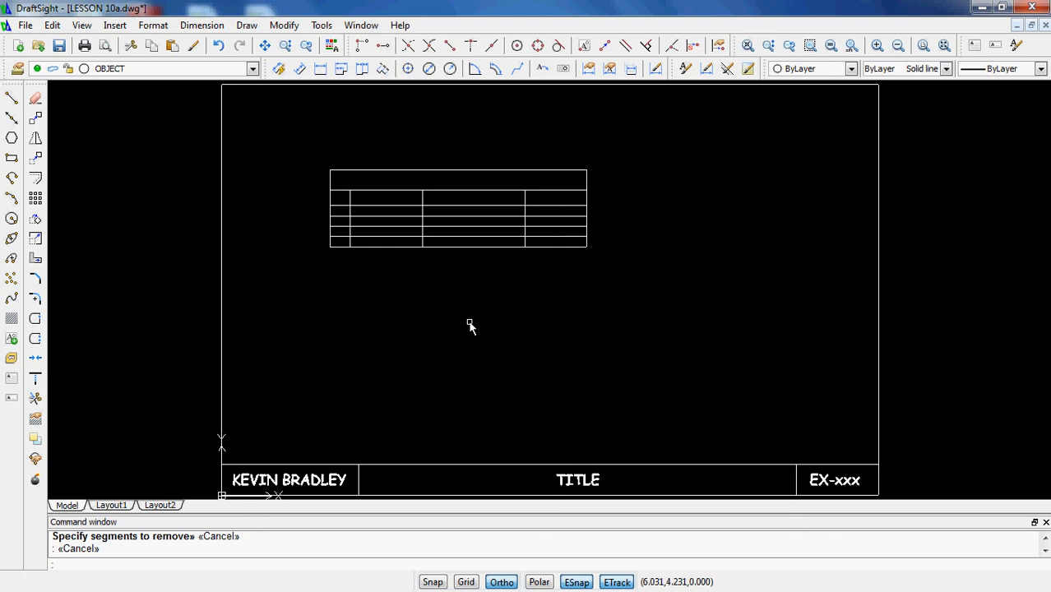
pyautogui.press('Escape')
# Draw a freehand-sized rectangle in the empty area below and to the right of the table, above the title block
pyautogui.moveTo(602, 265)
pyautogui.mouseDown(button='middle')
pyautogui.moveTo(407, 213)
pyautogui.moveTo(370, 215)
pyautogui.mouseUp(button='middle')
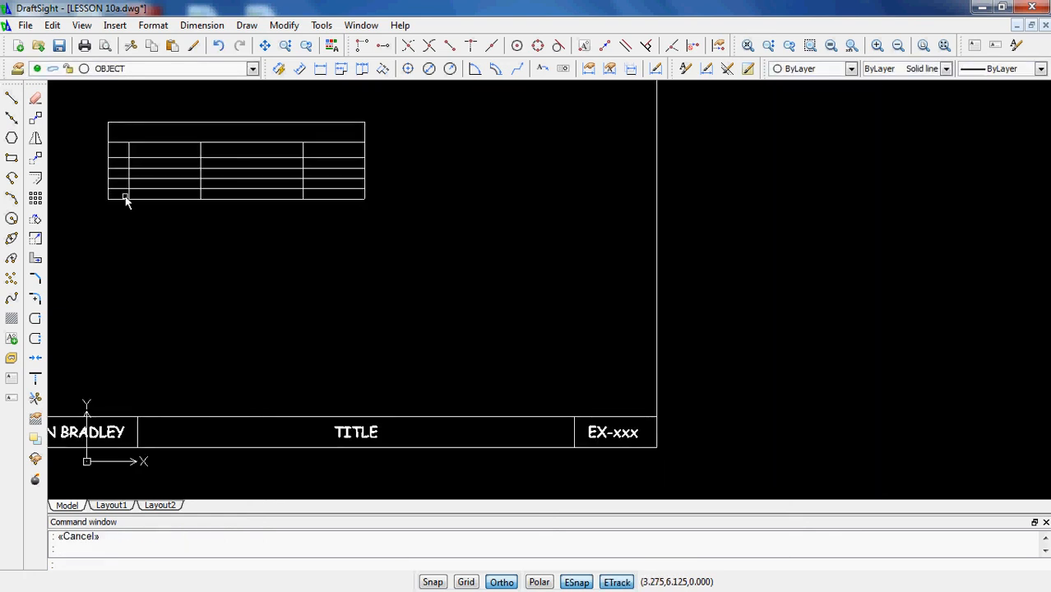
pyautogui.click(13, 159)
pyautogui.click(401, 251)
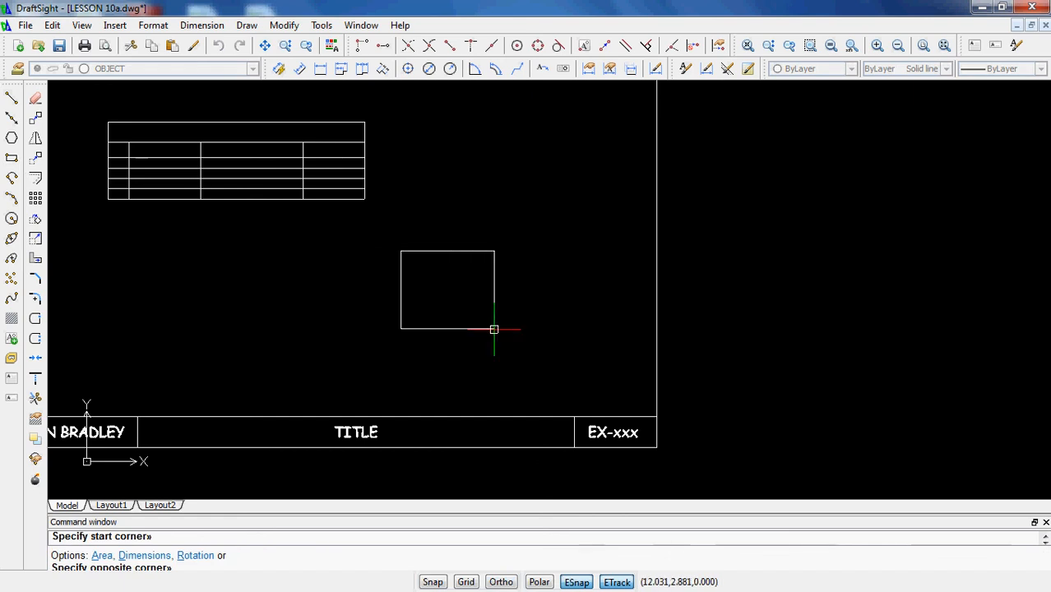
pyautogui.click(619, 375)
pyautogui.press('Escape')
pyautogui.press('F8')
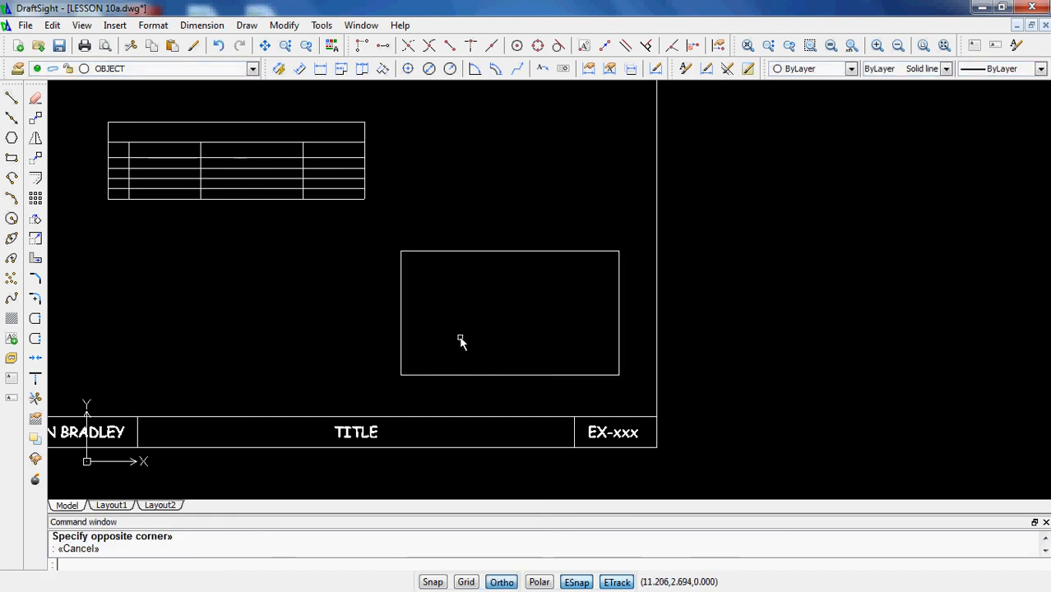
# Explode the new rectangle into separate lines
pyautogui.moveTo(469, 322); pyautogui.dragTo(345, 260)
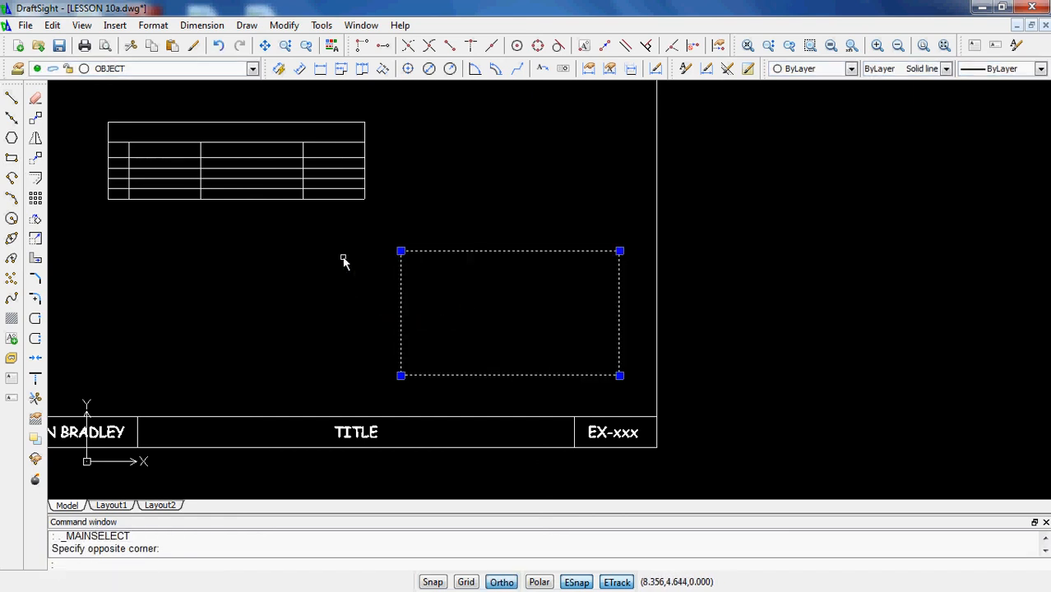
pyautogui.click(35, 479)
pyautogui.press('Escape')
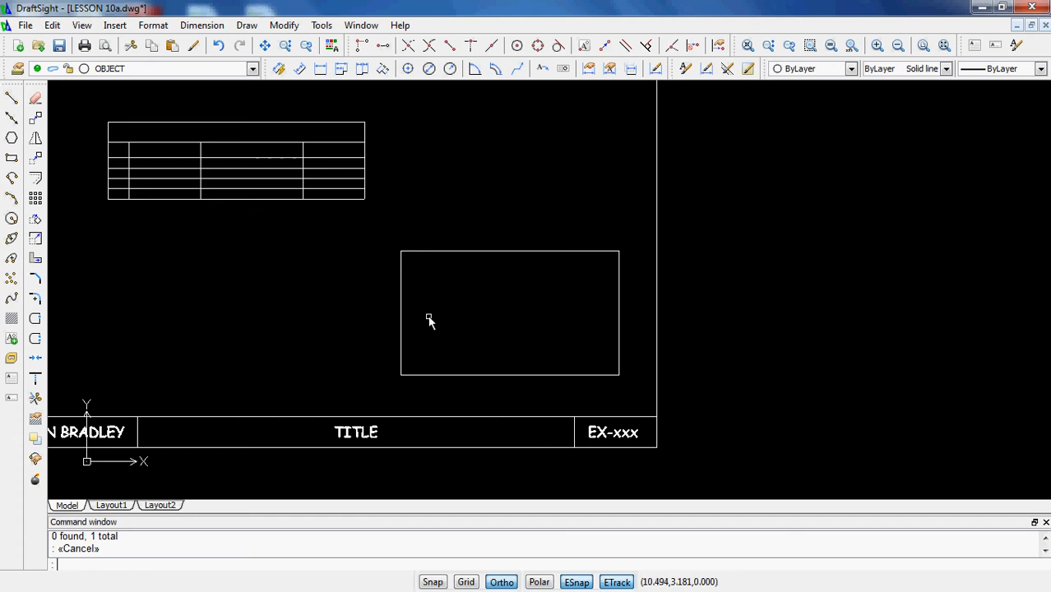
# Offset the exploded rectangle's top edge downward by 1 as a construction line
pyautogui.click(35, 179)
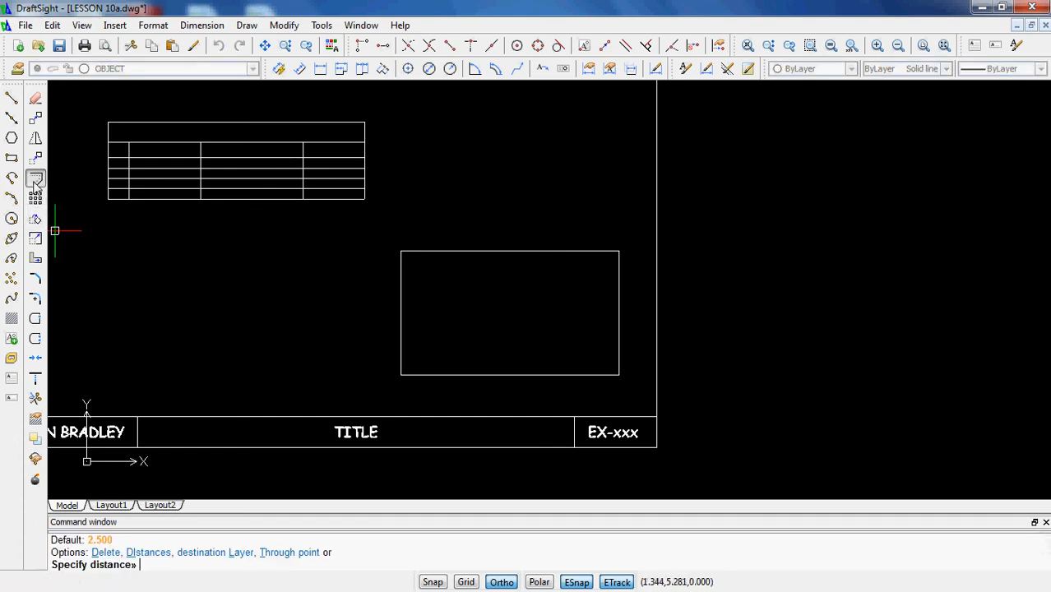
pyautogui.write('1')
pyautogui.press('Return')
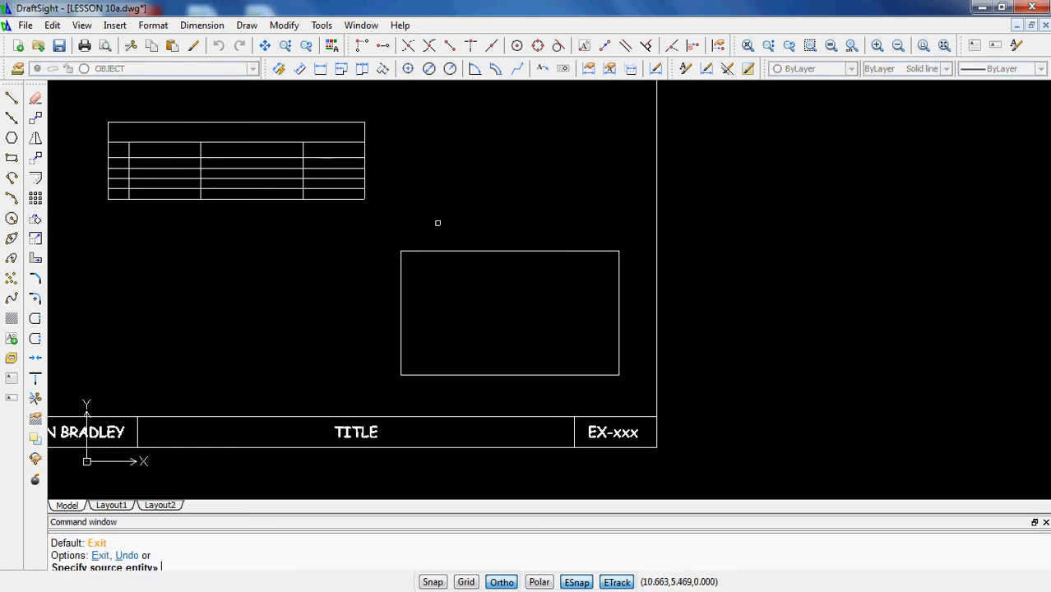
pyautogui.click(488, 252)
pyautogui.click(490, 298)
pyautogui.press('Escape')
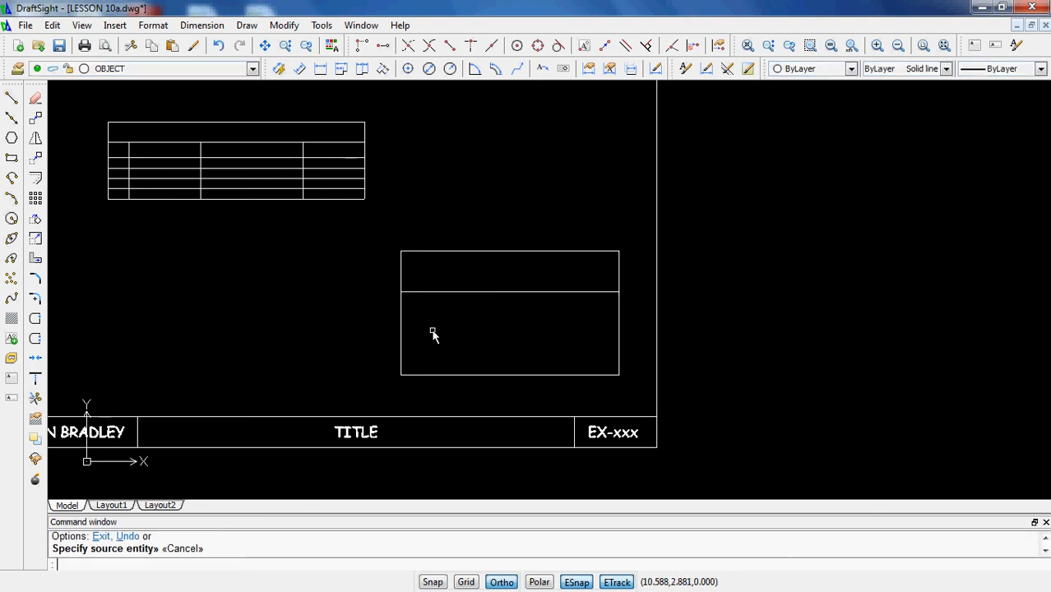
# Offset the rectangle's left edge by 2 to the right as a second construction line
pyautogui.press('Return')
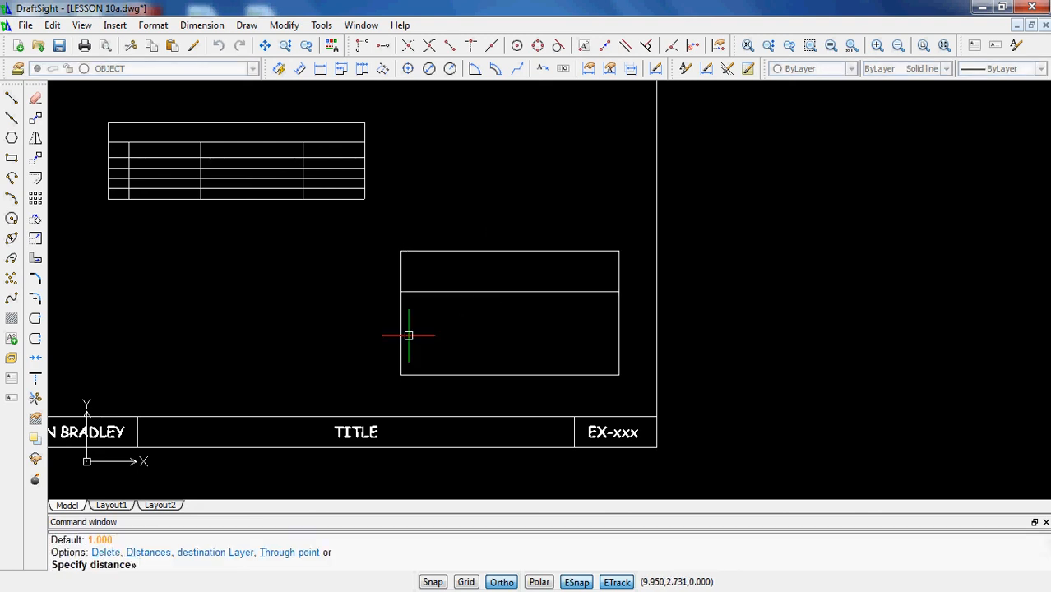
pyautogui.write('2')
pyautogui.press('Return')
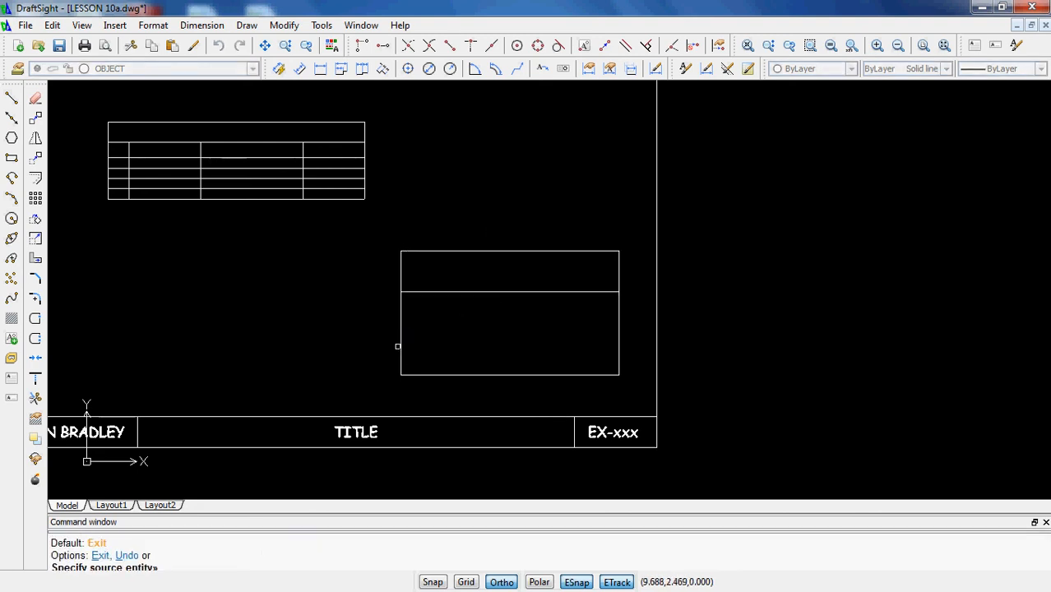
pyautogui.click(401, 346)
pyautogui.click(533, 346)
pyautogui.press('Escape')
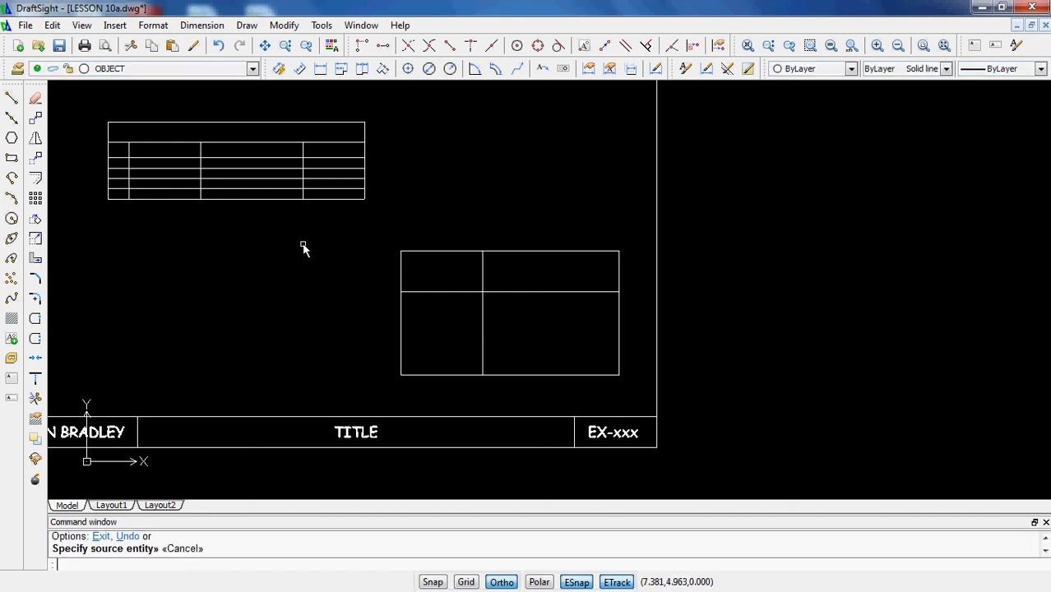
# Draw a small circle centred on the intersection of the two construction lines inside the rectangle
pyautogui.click(11, 218)
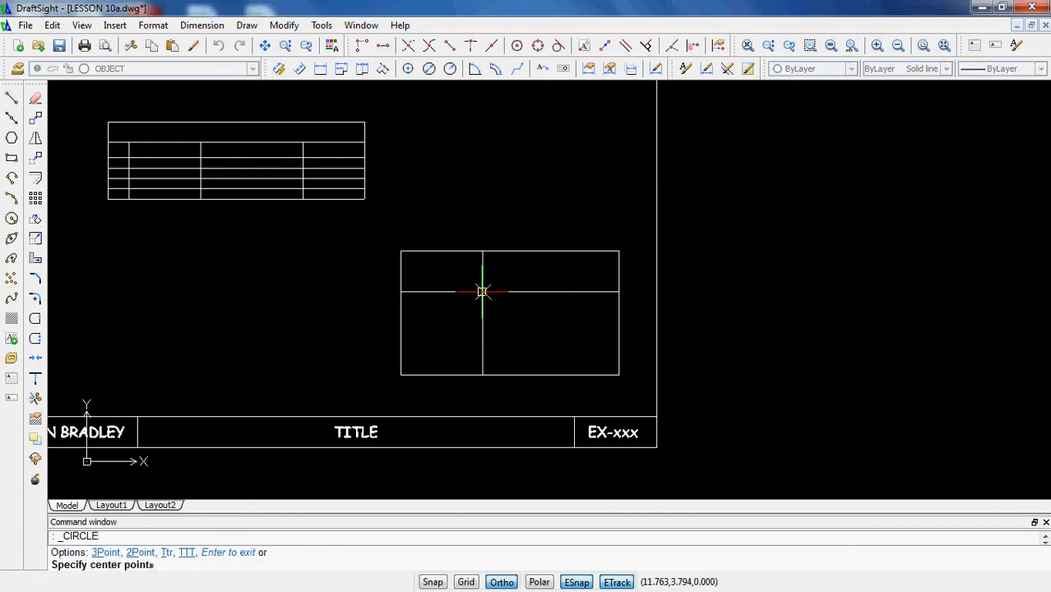
pyautogui.click(483, 292)
pyautogui.click(497, 315)
pyautogui.press('Escape')
# Delete the horizontal and vertical construction lines crossing the circle, keeping the rectangle's edges and the circle
pyautogui.click(543, 284)
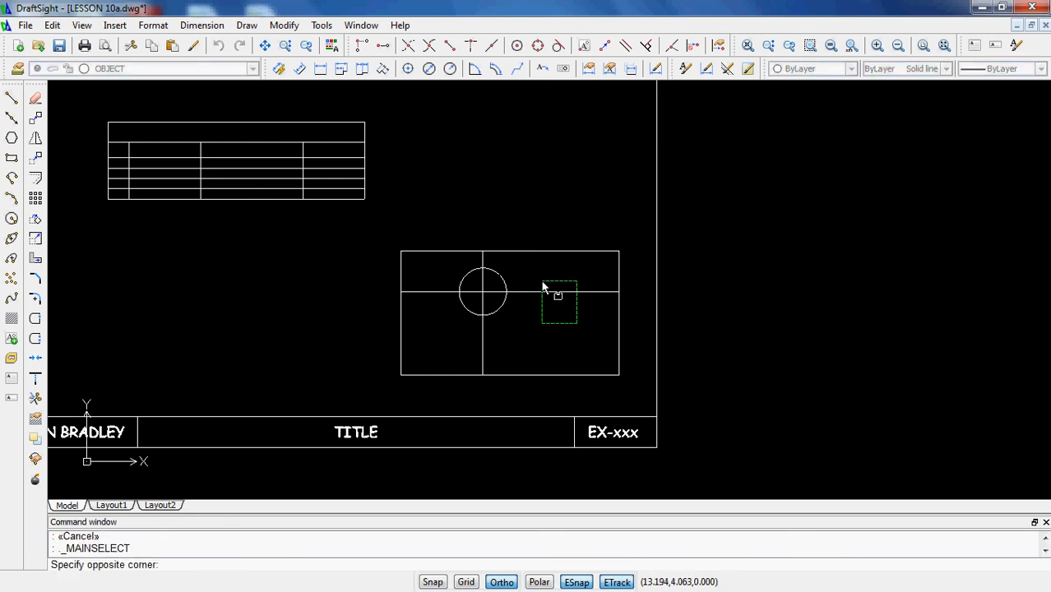
pyautogui.click(544, 312)
pyautogui.press('Delete')
pyautogui.click(528, 355)
pyautogui.click(445, 336)
pyautogui.press('Delete')
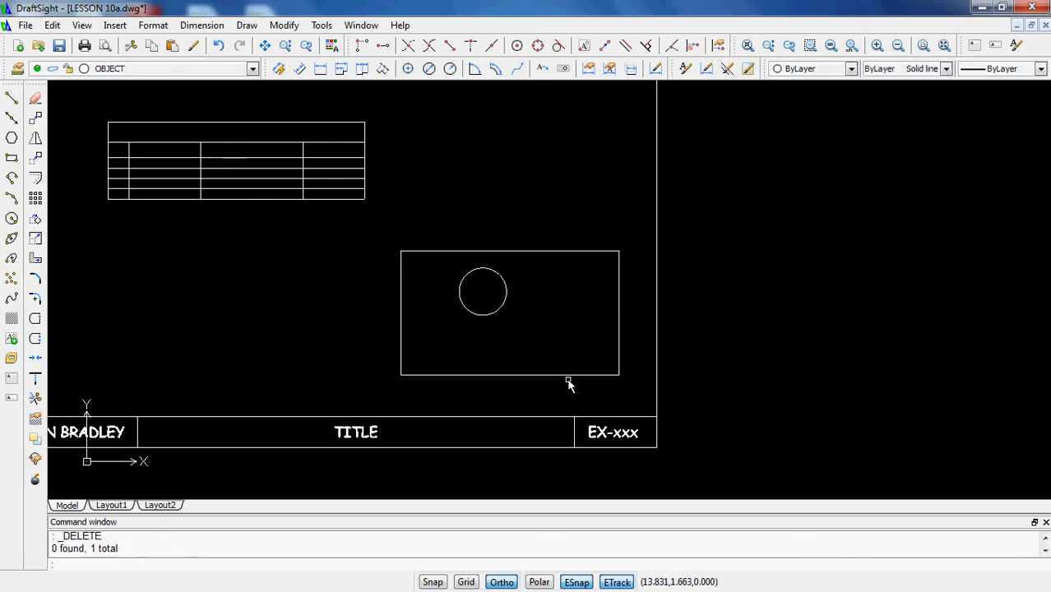